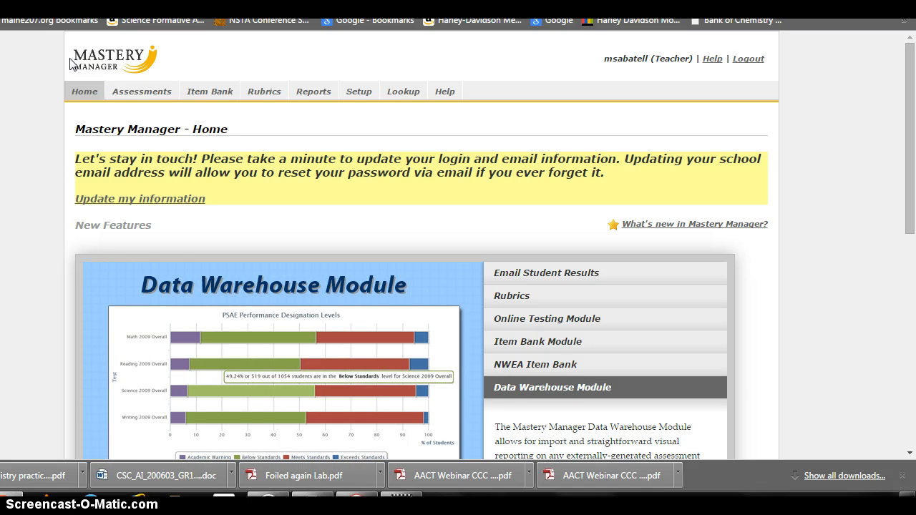
Start a new assessment named "Ch7 Formative Quiz Predicting Products of Rxns" with 0 multiple choice questions and 3 performance events.
click(123, 92)
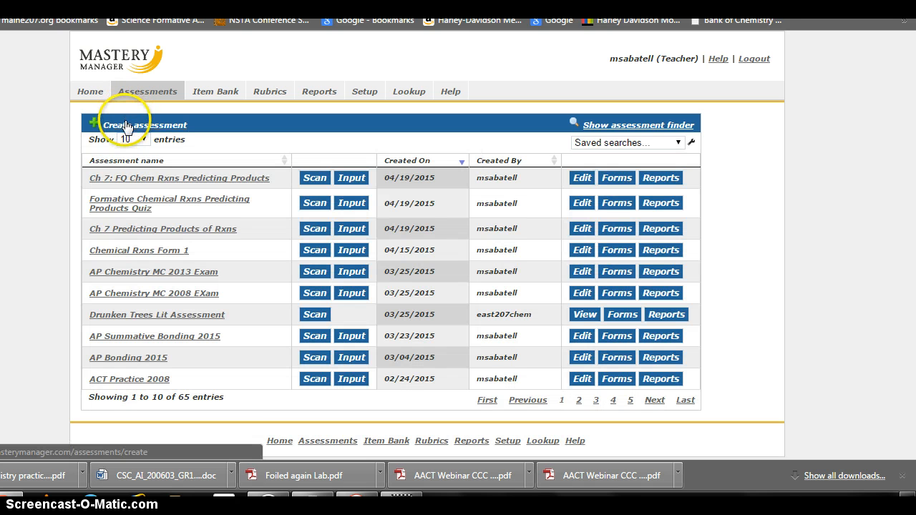
click(126, 127)
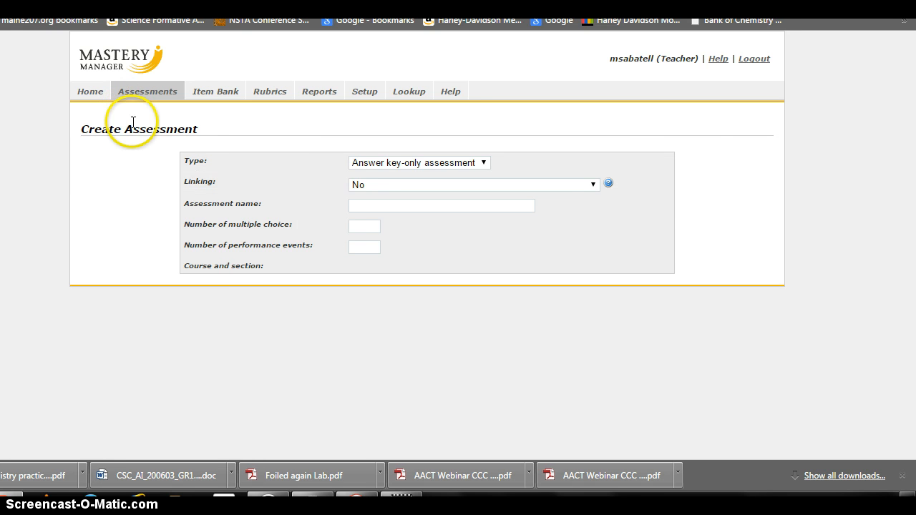
click(350, 207)
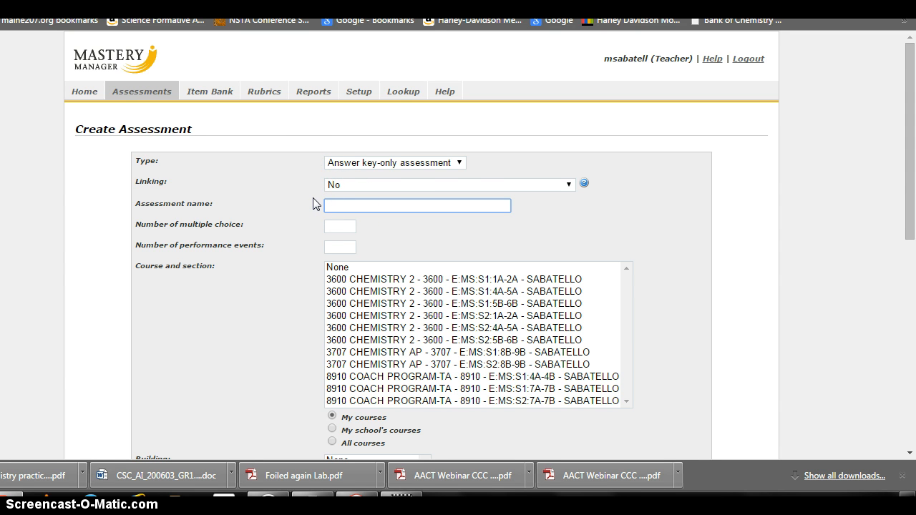
text(Ch7)
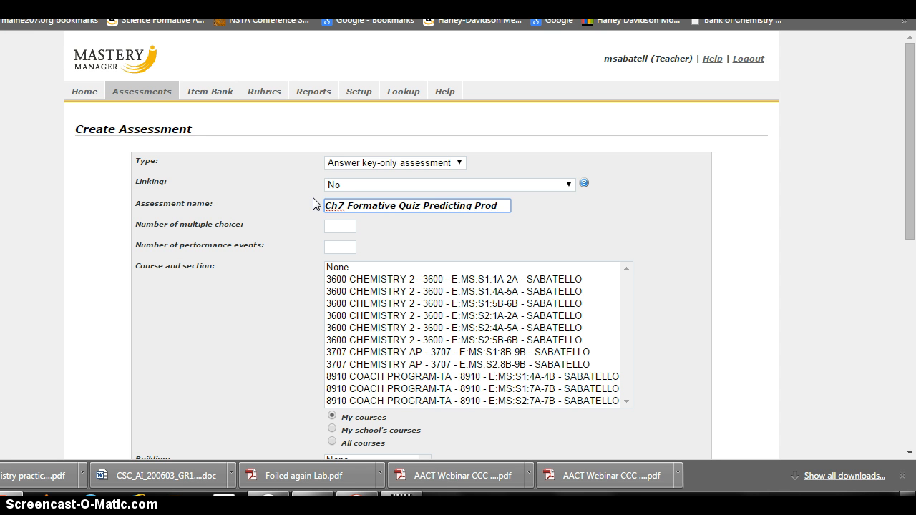
text(ucts of R)
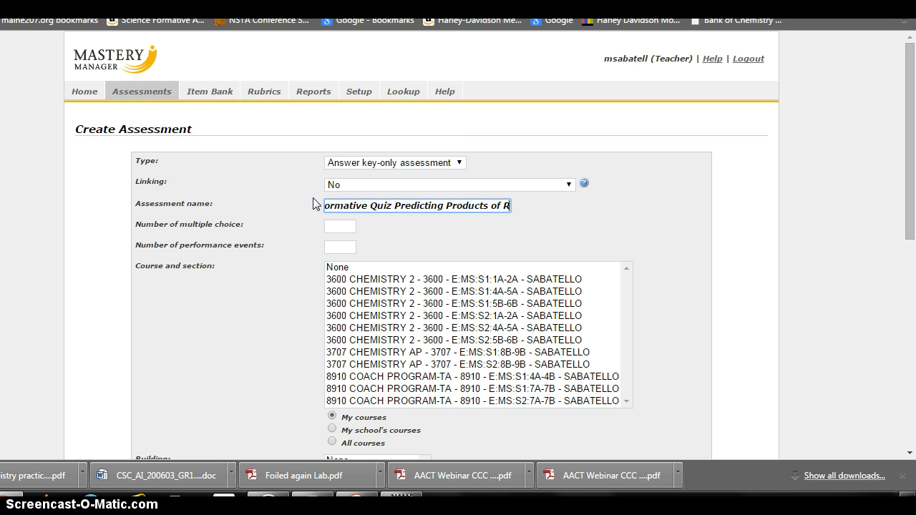
text(eac)
click(336, 225)
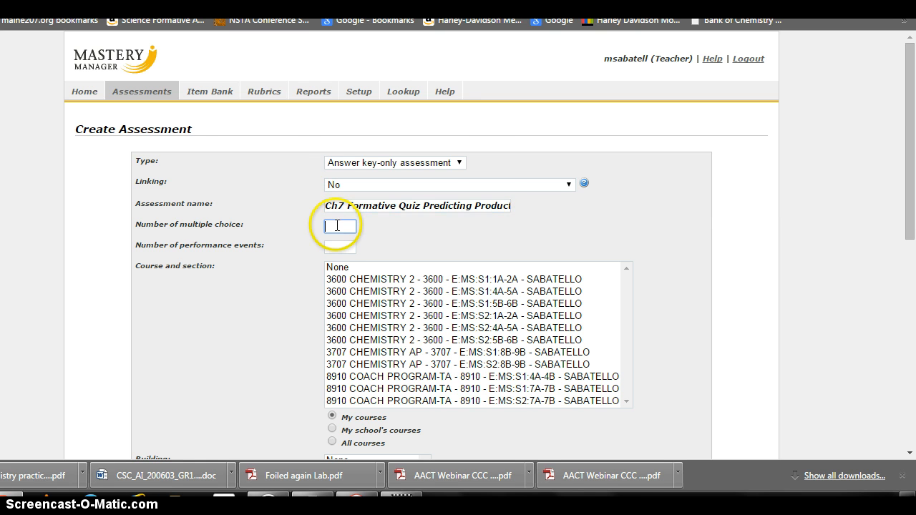
click(346, 246)
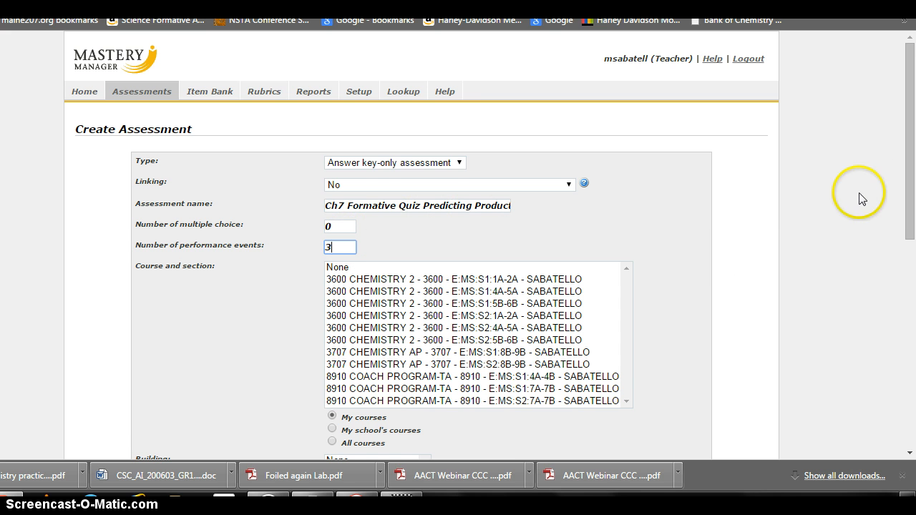
Assign the assessment to the Chemistry 2 sections S2:1A-2A, S2:4A-5A and S2:5B-6B, and save its properties.
drag(911, 180, 912, 218)
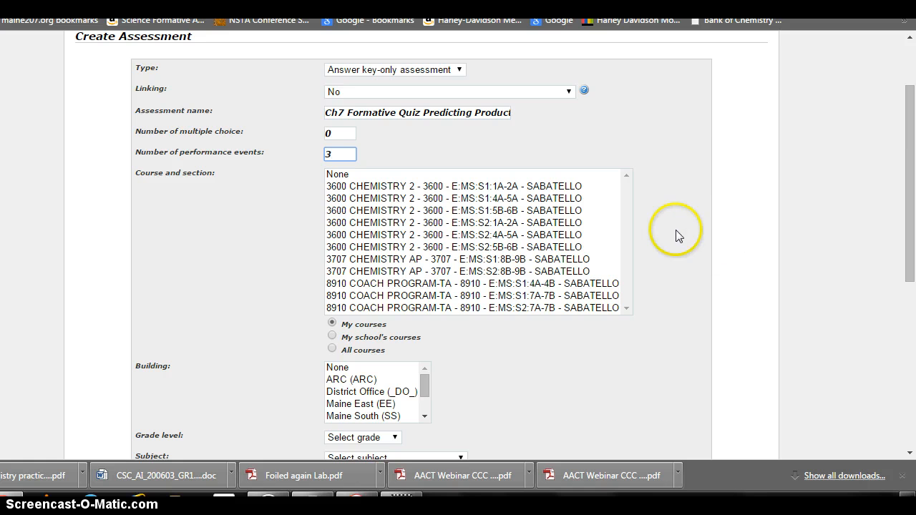
click(548, 225)
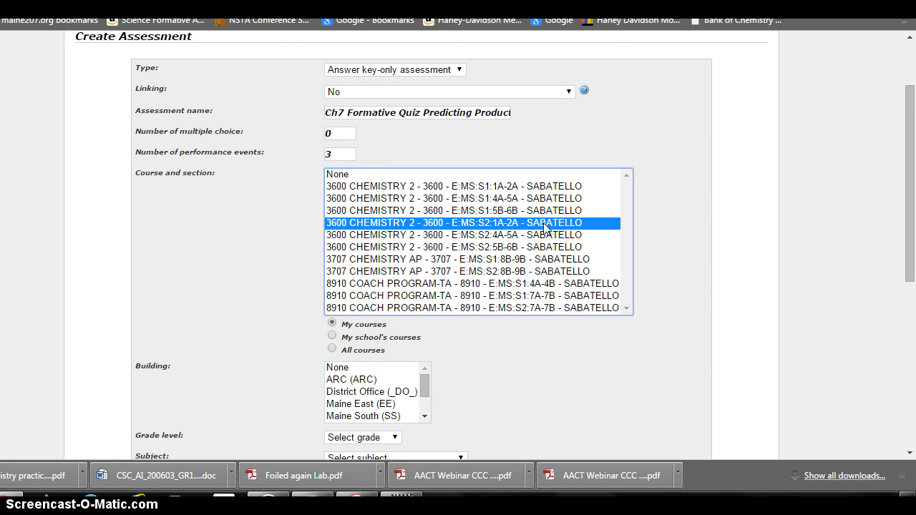
ctrl+click(535, 234)
ctrl+click(531, 247)
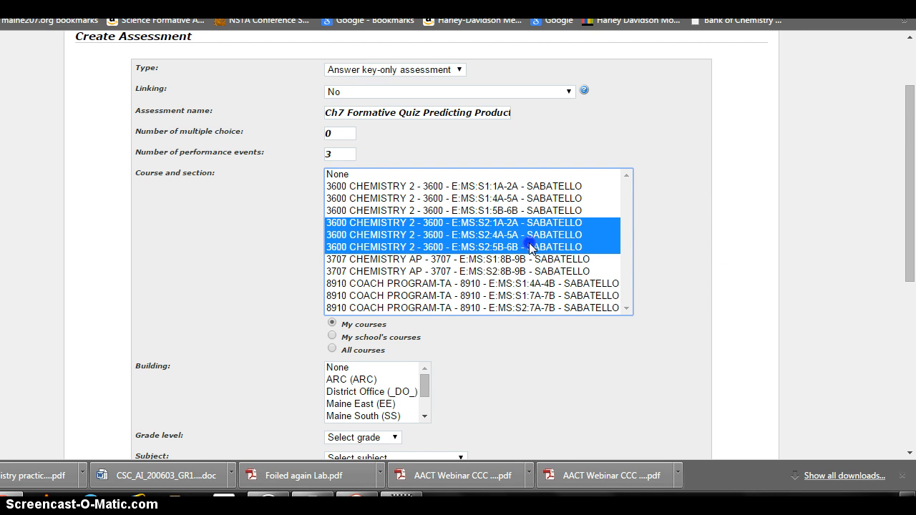
drag(909, 183, 909, 347)
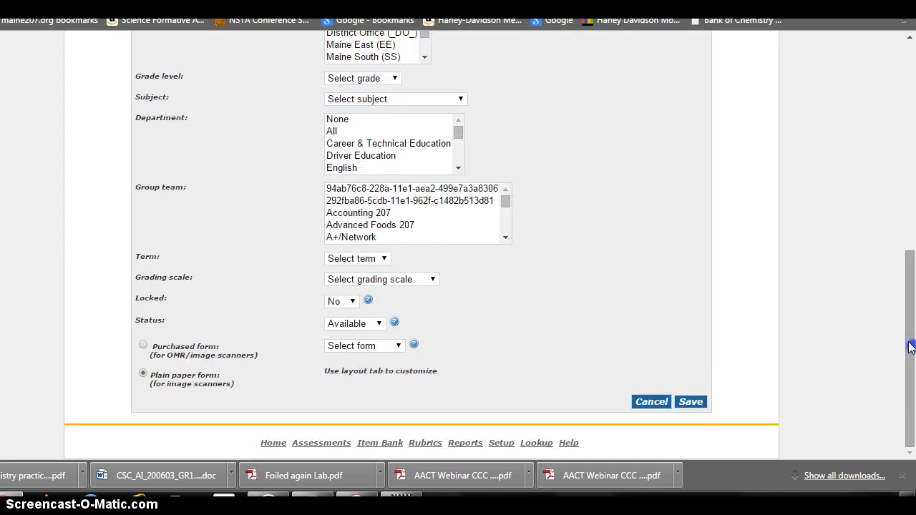
click(698, 403)
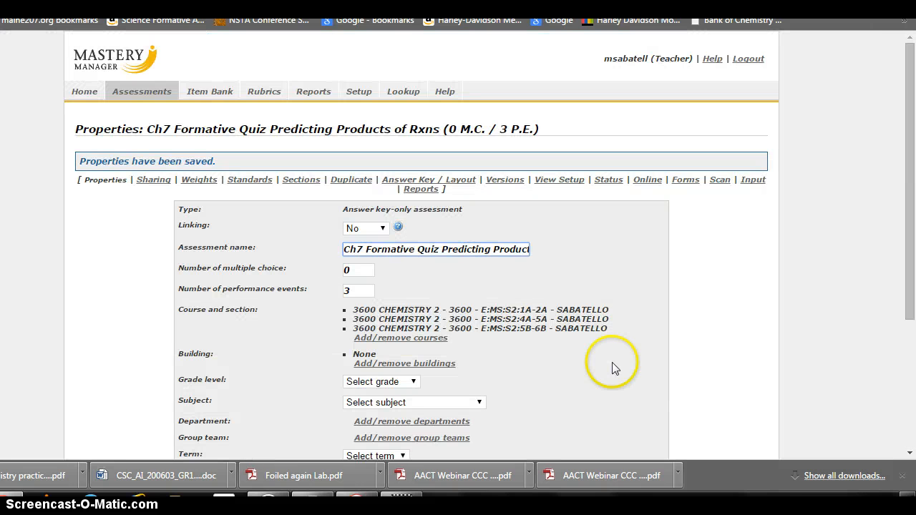
List the Local Goals - Chemistry II (East) standards available to add, filtered to 9th - 12th Grades and the Chapter and Target levels.
click(261, 183)
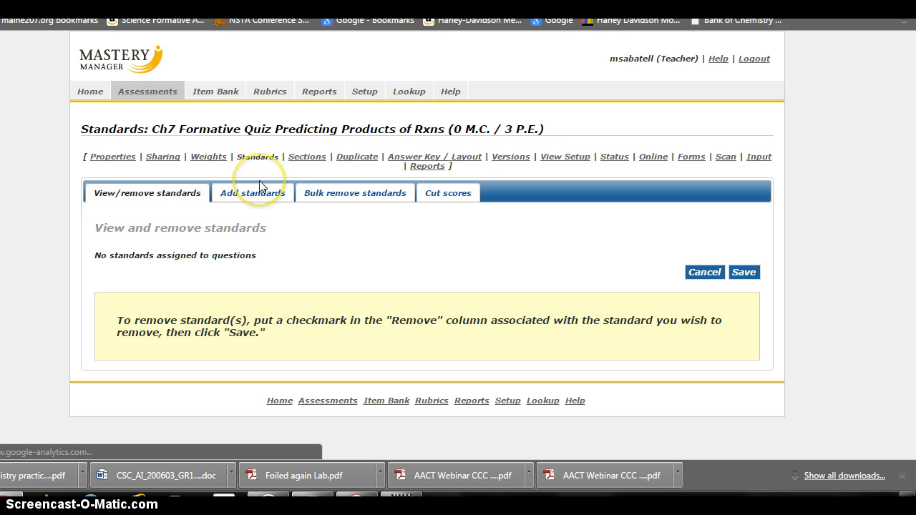
click(252, 187)
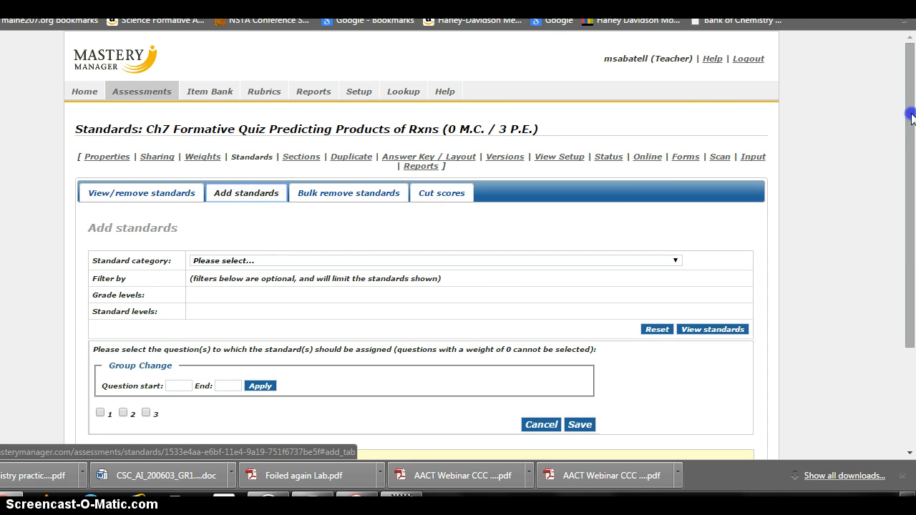
scroll(515, 139, down, 1)
click(486, 179)
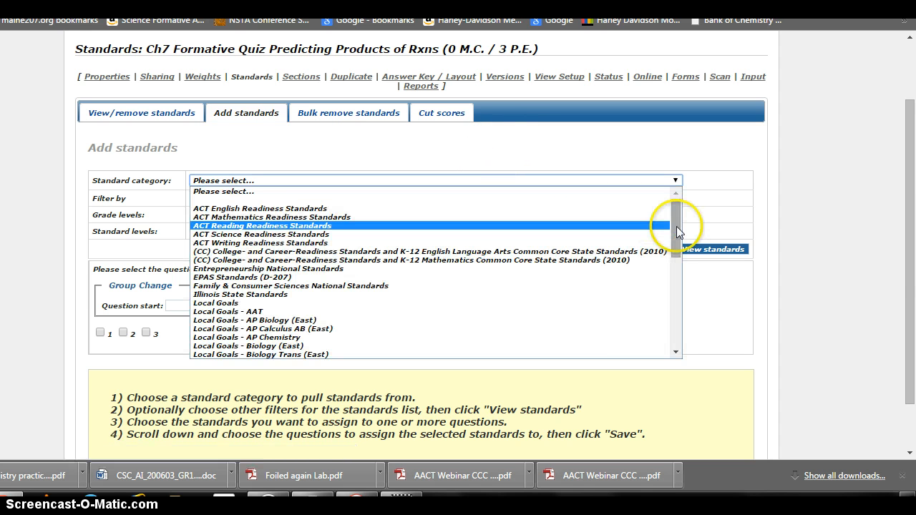
drag(677, 226, 679, 250)
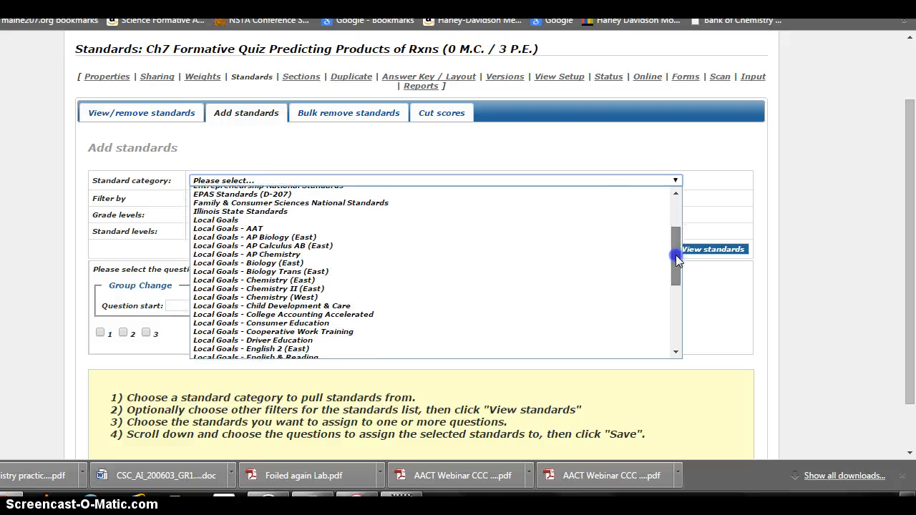
click(375, 287)
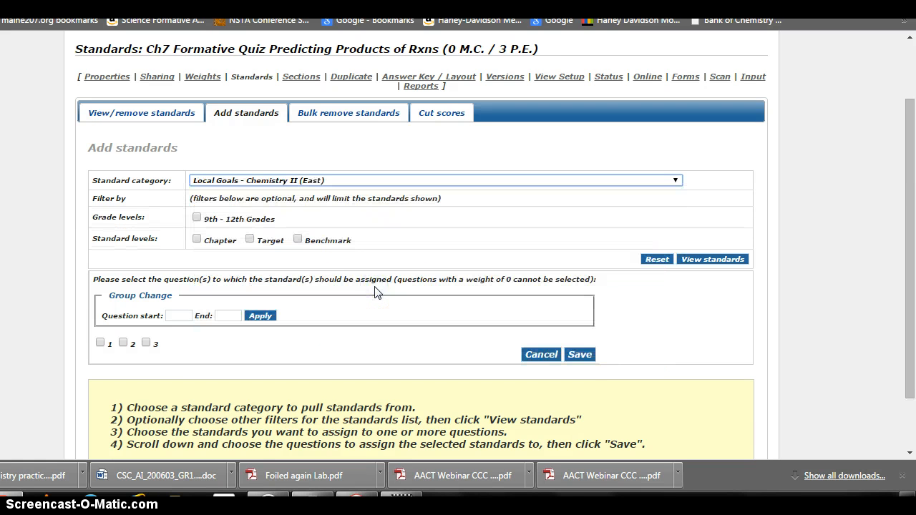
click(196, 217)
click(198, 241)
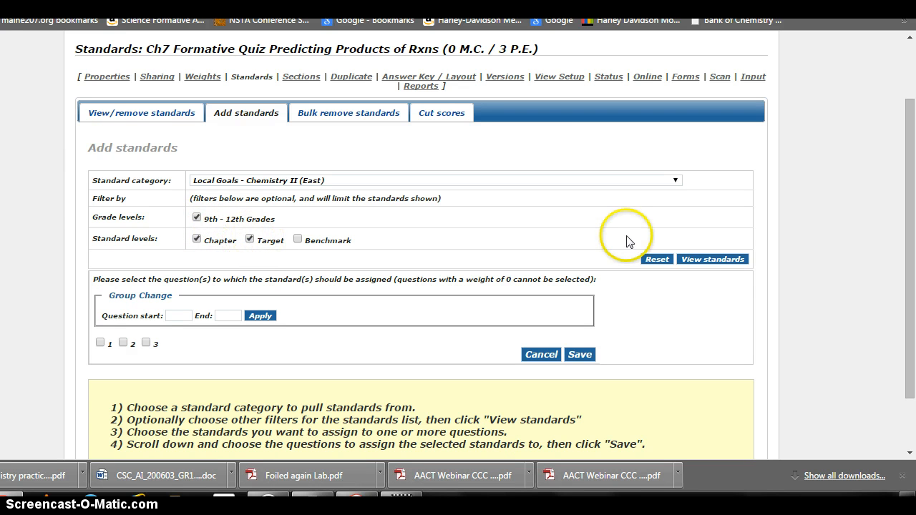
click(708, 260)
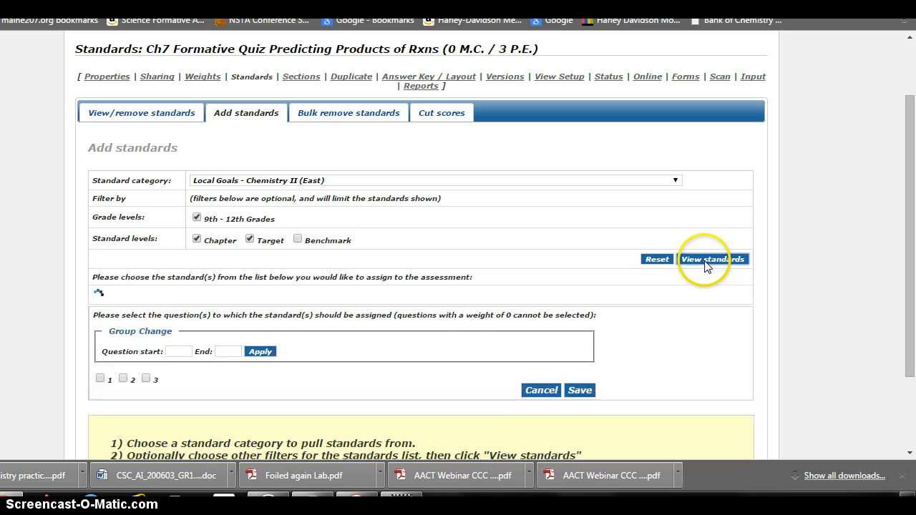
Collapse all groups in the standards list and expand only 3600-CH07 Chemical Reactions.
scroll(913, 93, down, 2)
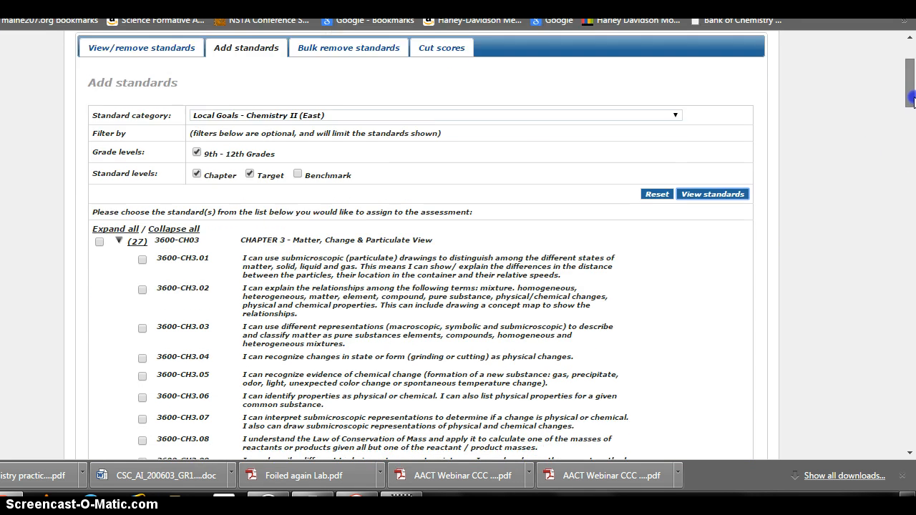
click(192, 205)
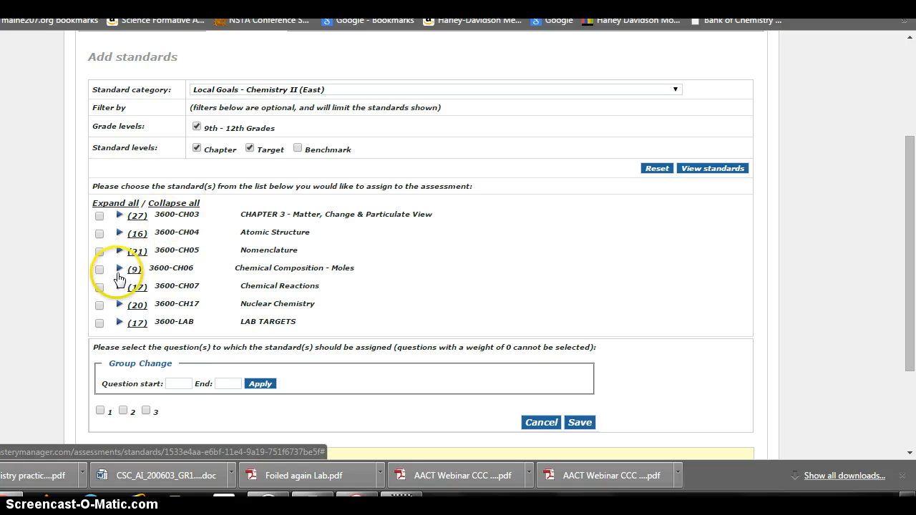
click(120, 287)
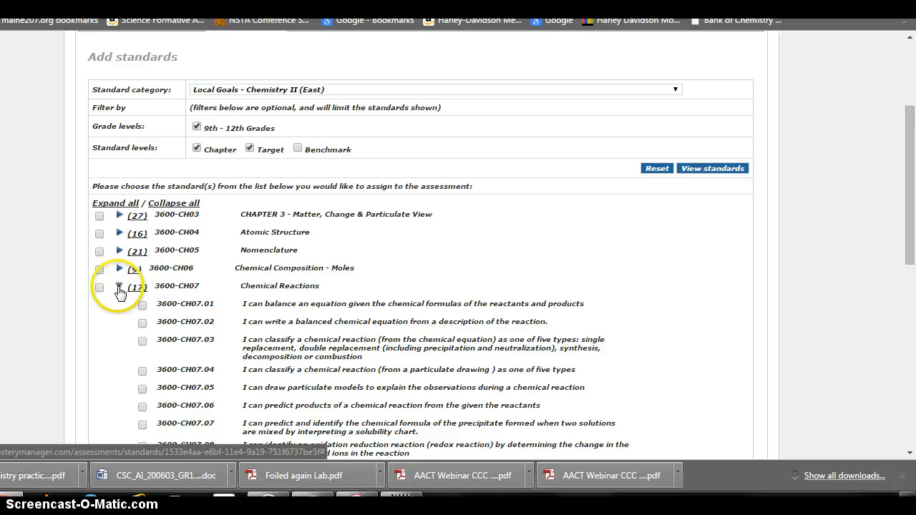
Assign standard 3600-CH07.03, on classifying reactions from the chemical equation, to question 1 and save.
drag(907, 143, 912, 204)
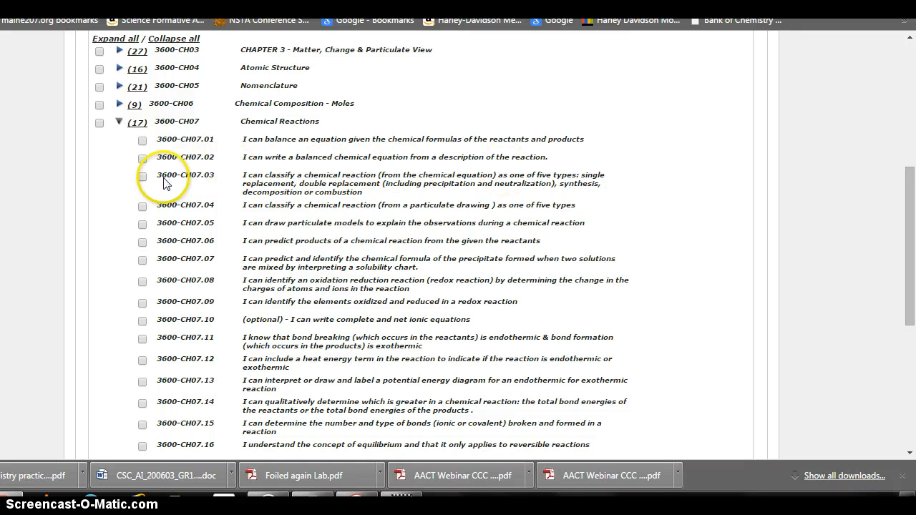
click(142, 177)
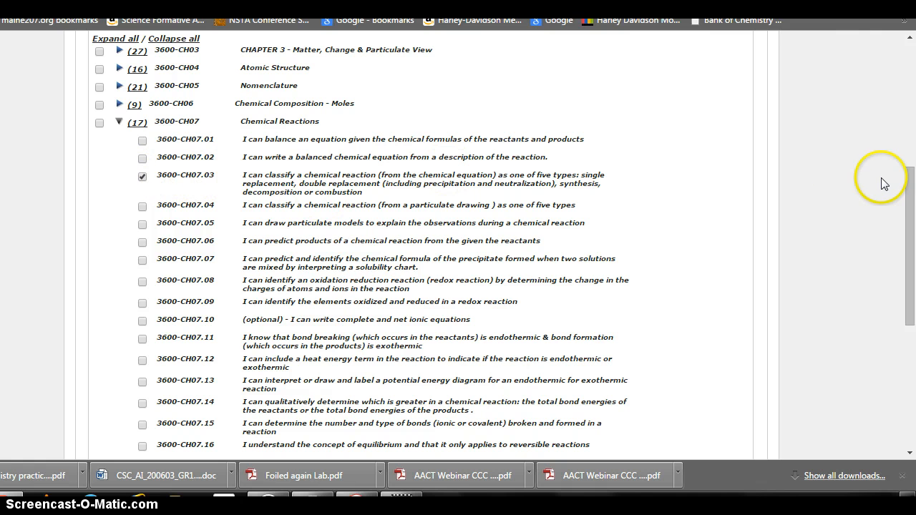
drag(911, 190, 912, 271)
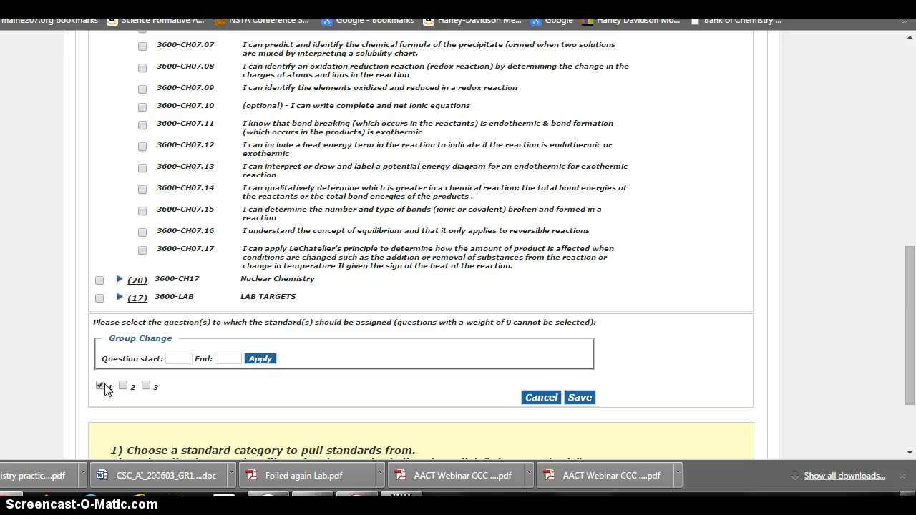
drag(912, 286, 913, 284)
click(581, 392)
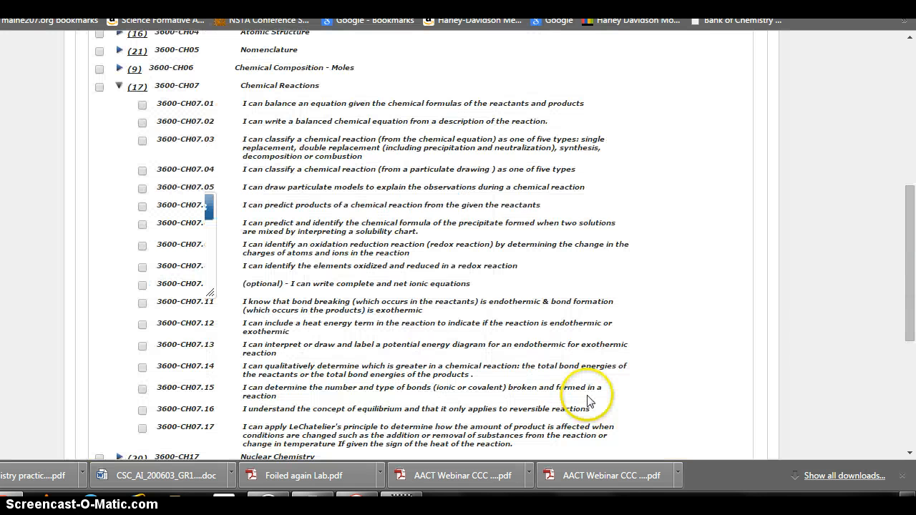
Assign standard 3600-CH07.06, on predicting products of a chemical reaction, to question 2 and save.
drag(913, 264, 913, 265)
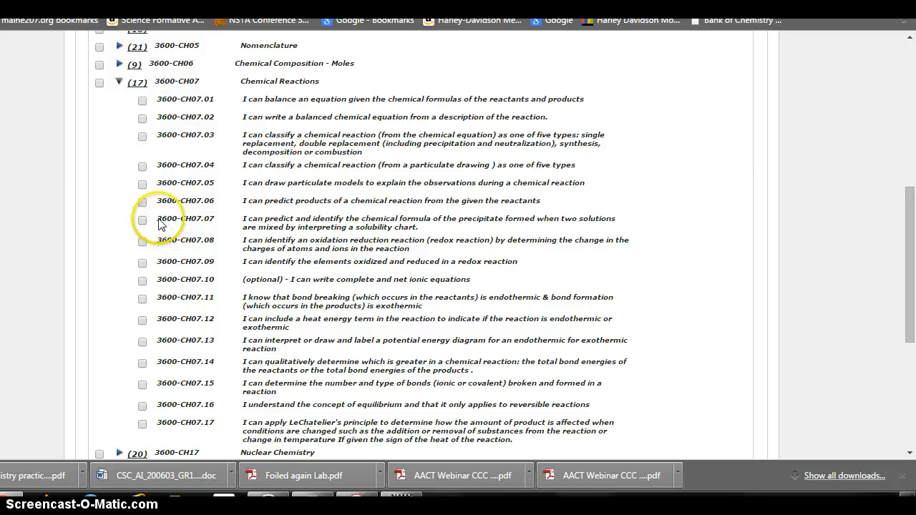
click(142, 202)
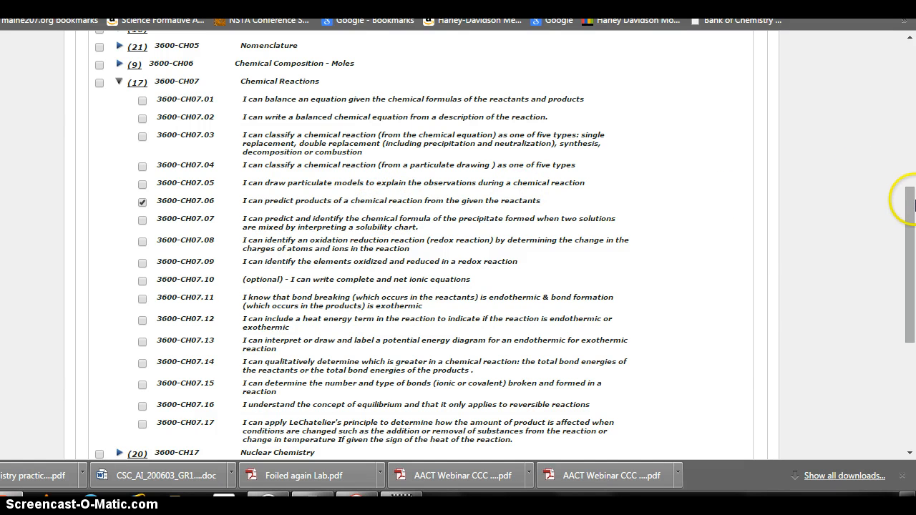
scroll(902, 200, down, 2)
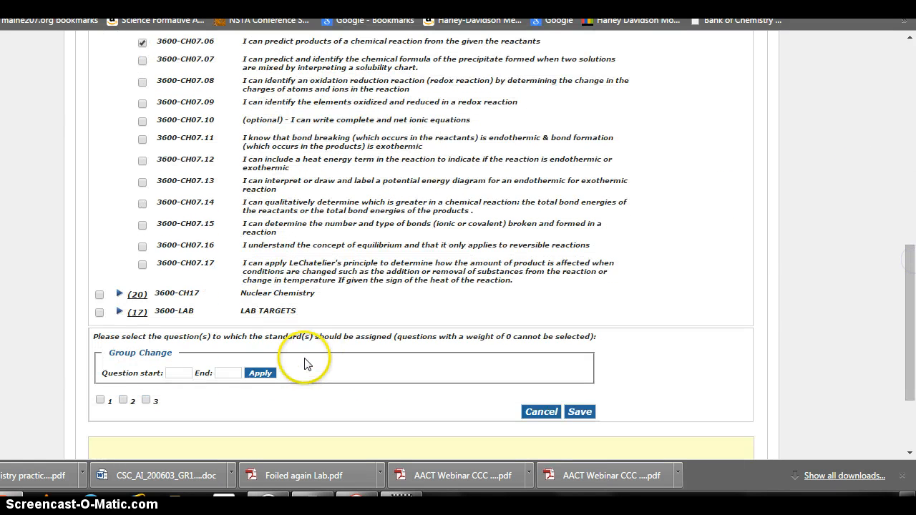
click(123, 399)
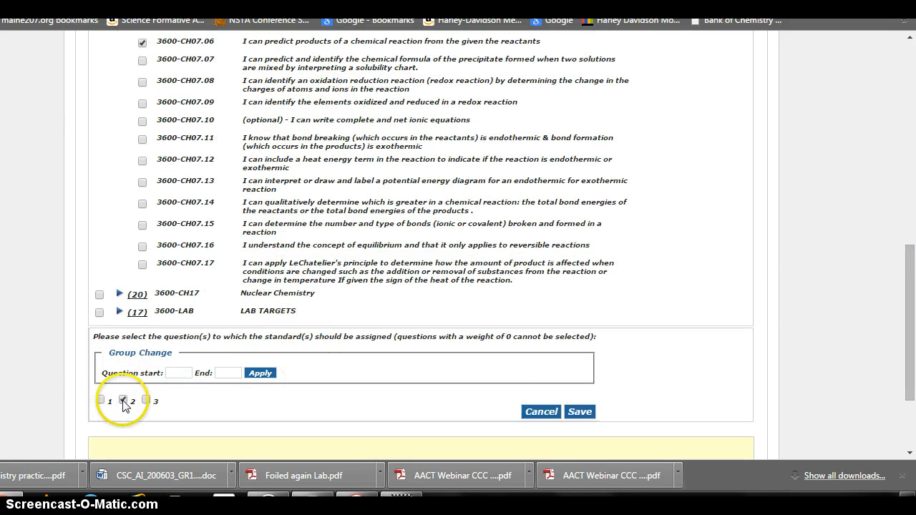
click(578, 410)
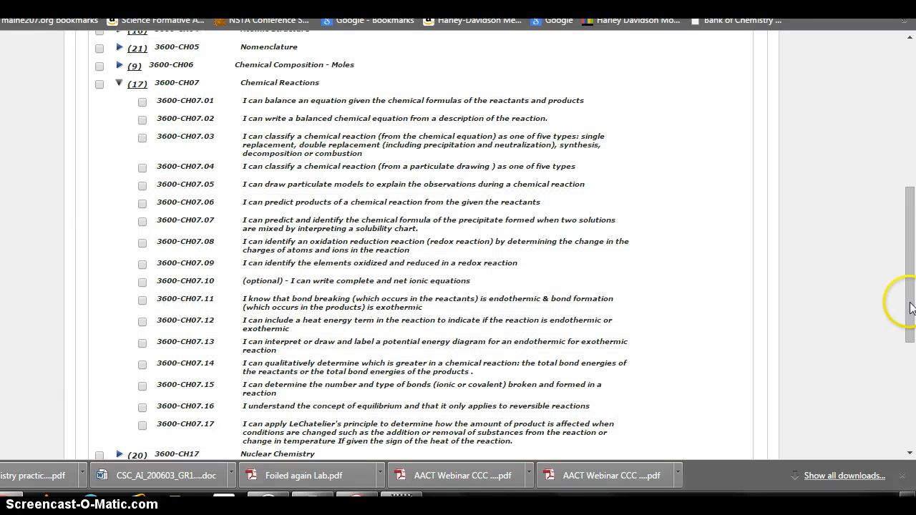
Assign standard 3600-CH07.10, on writing complete and net ionic equations, to question 3 and save.
drag(907, 295, 912, 322)
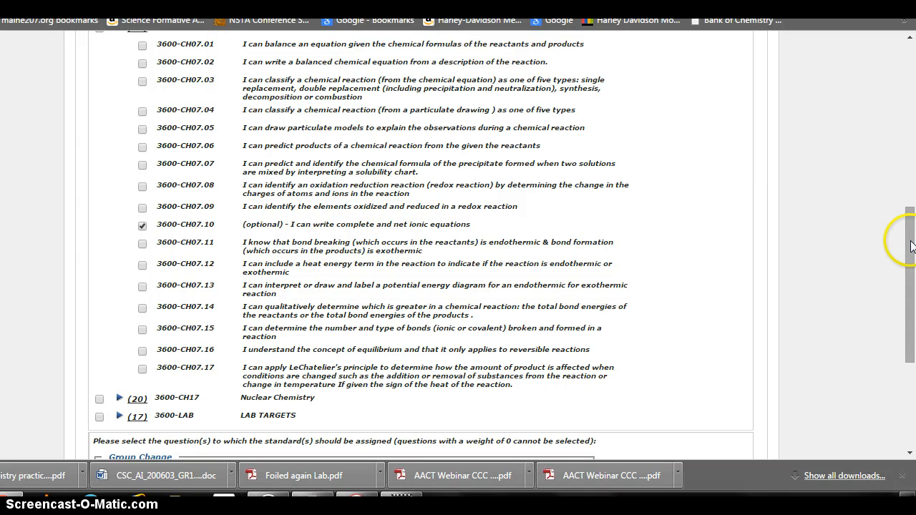
drag(909, 241, 908, 278)
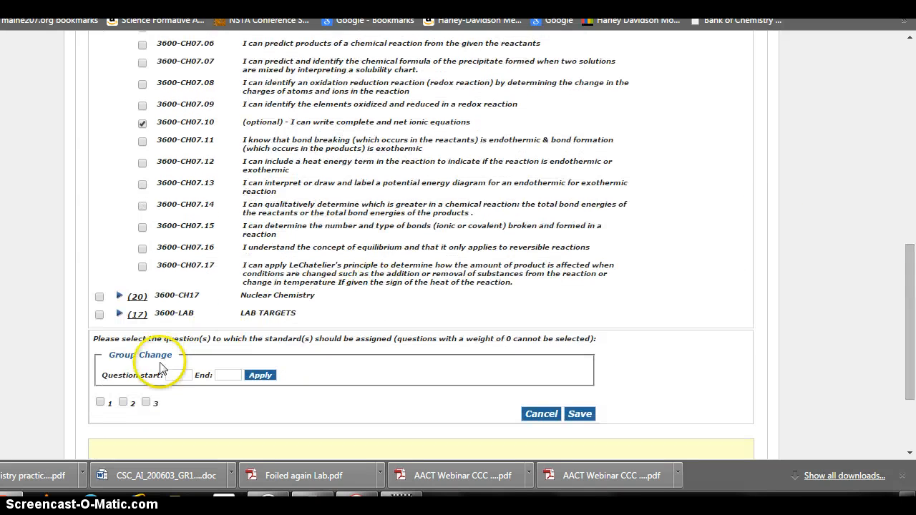
click(146, 402)
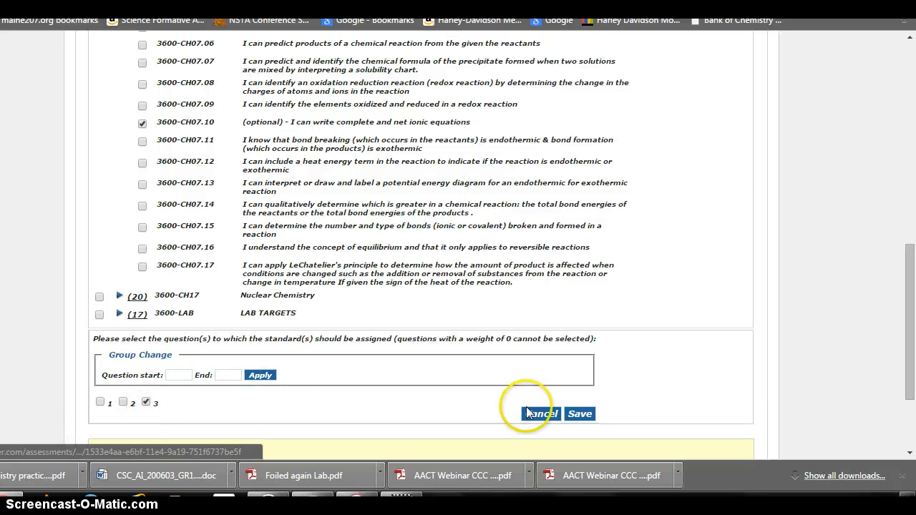
click(581, 413)
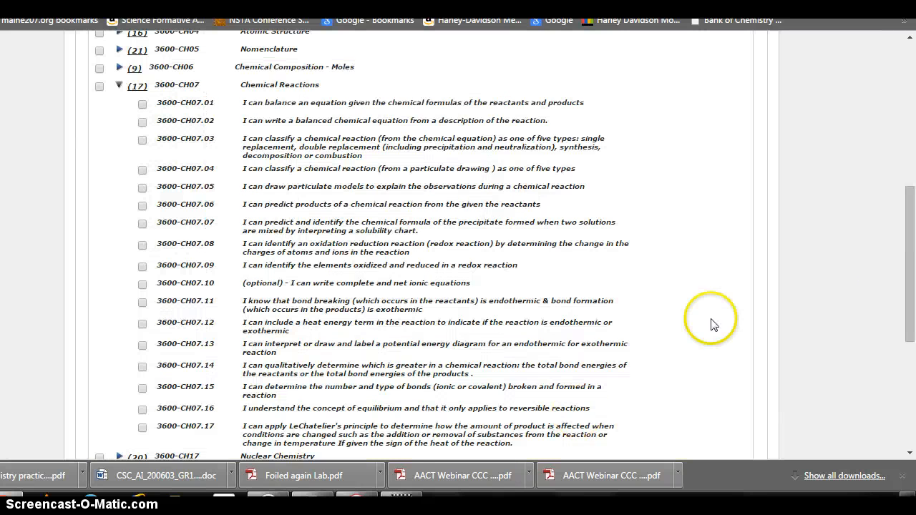
Set the quiz weights of questions 1 and 2 to 8 points each.
drag(906, 255, 911, 116)
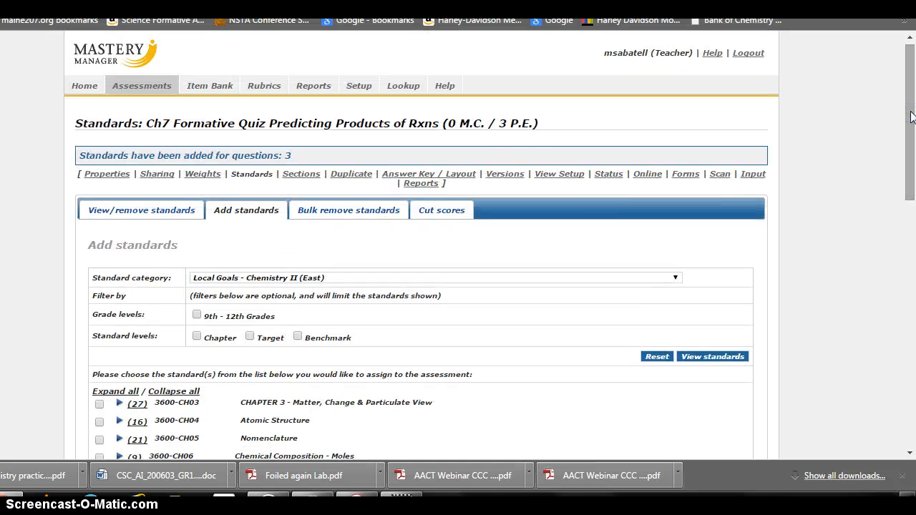
click(215, 175)
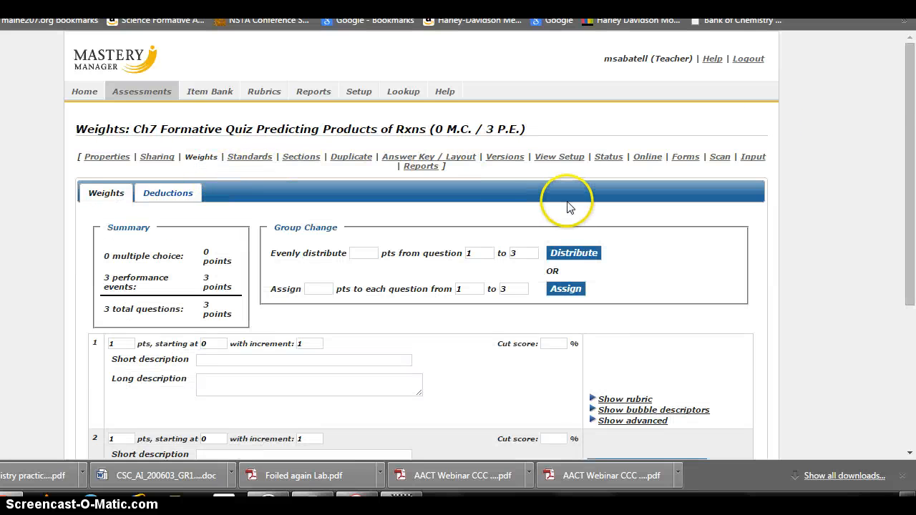
drag(907, 103, 909, 161)
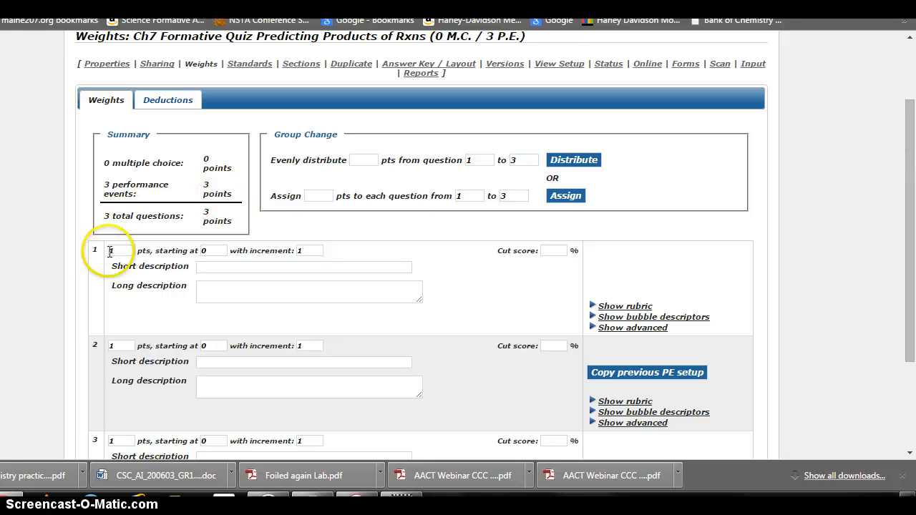
drag(115, 251, 107, 250)
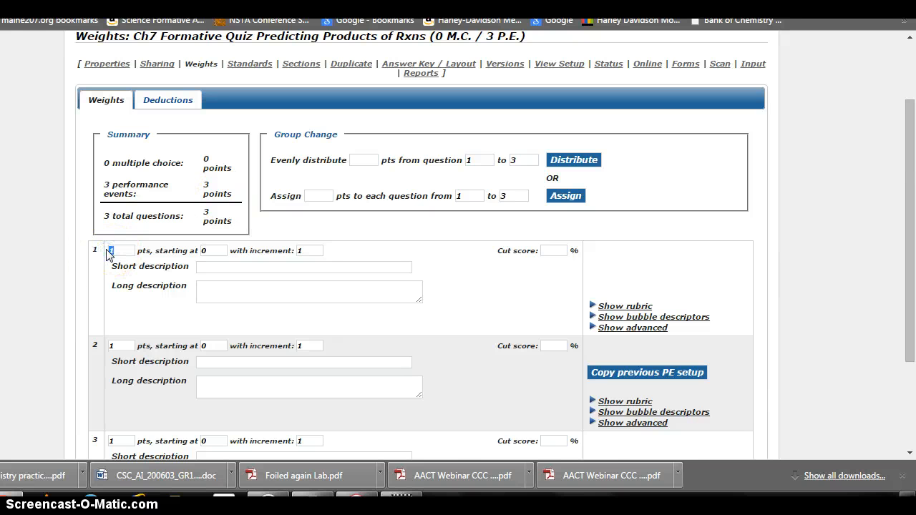
text(8)
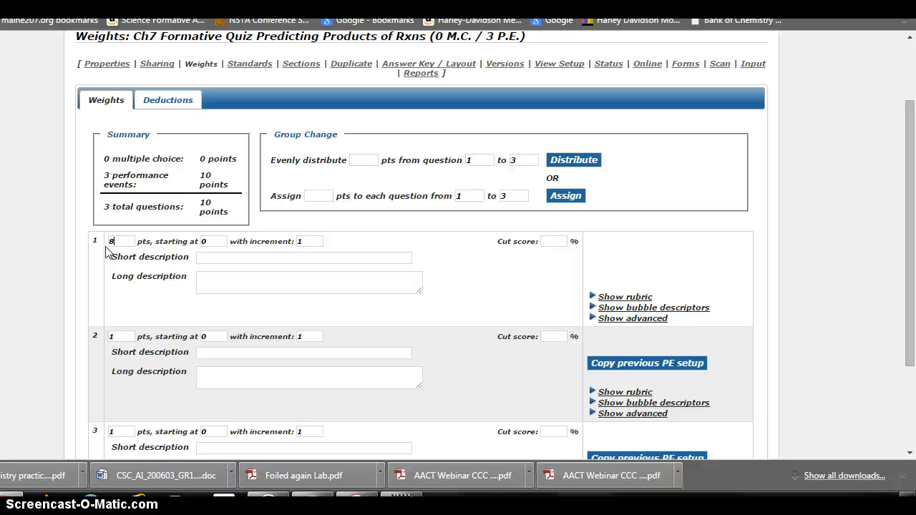
drag(116, 337, 106, 336)
drag(911, 184, 911, 218)
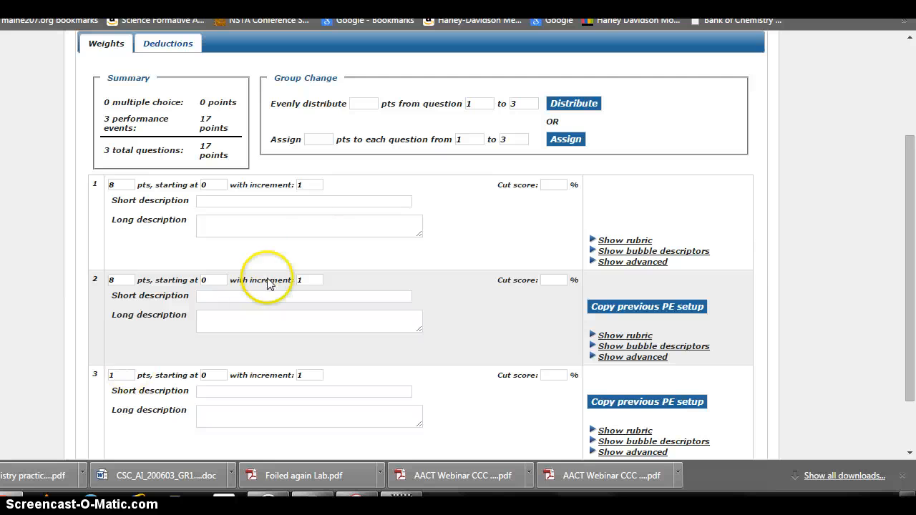
Enter the short descriptions "Classify by Type", "Predict Products" and "Optional Complete and Net-Ionic" for questions 1 to 3, and save the weights.
click(546, 185)
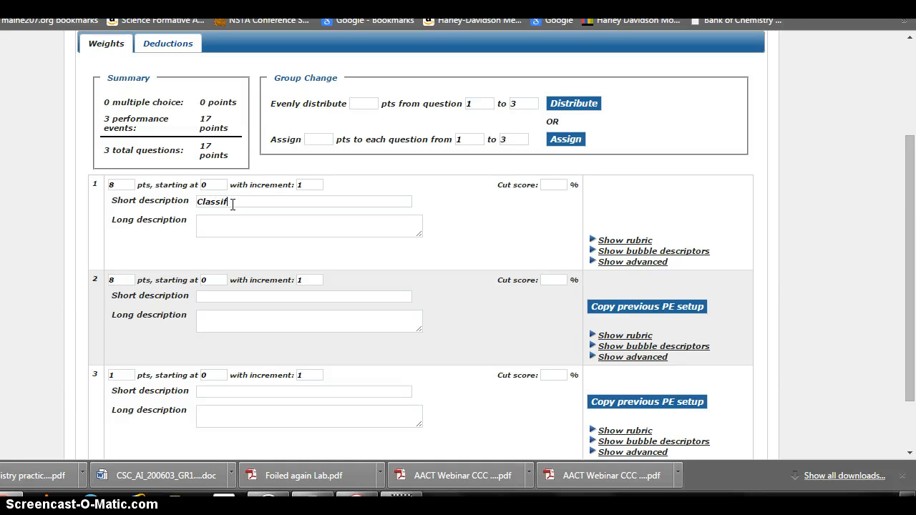
text(bby)
click(223, 294)
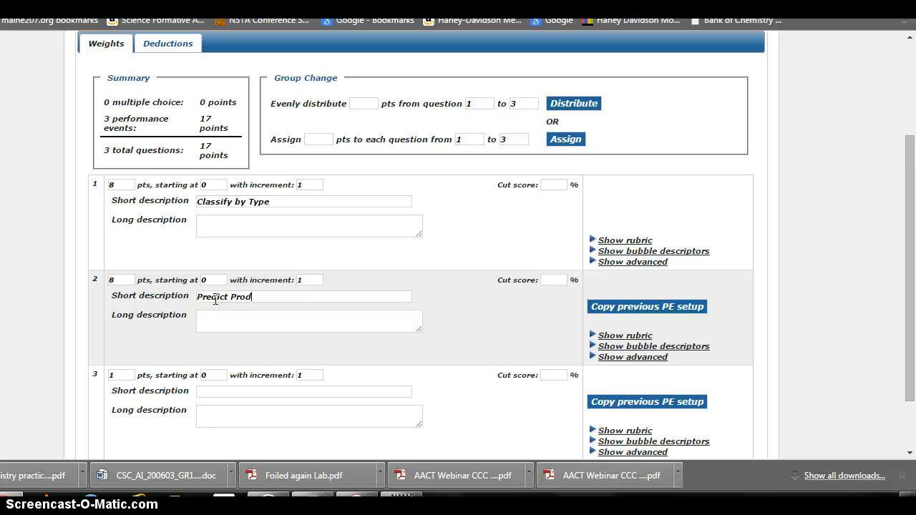
click(213, 394)
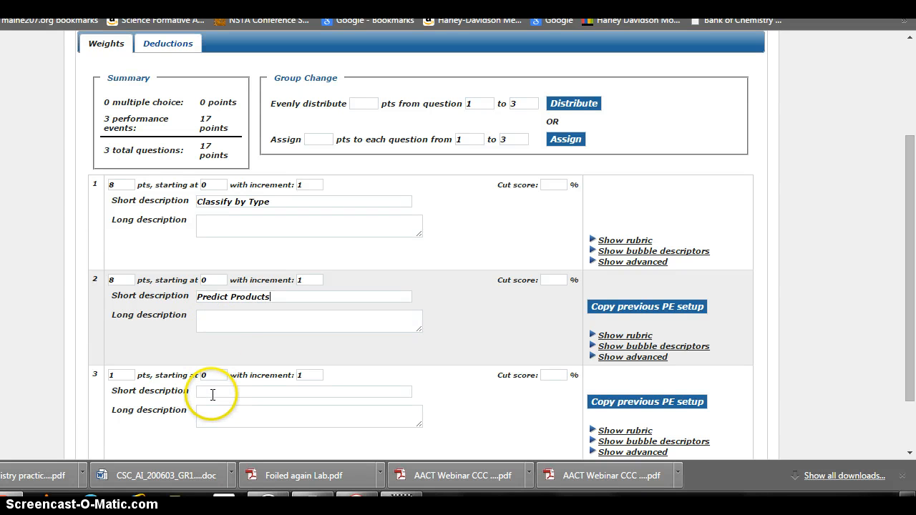
text(Optional Complete and)
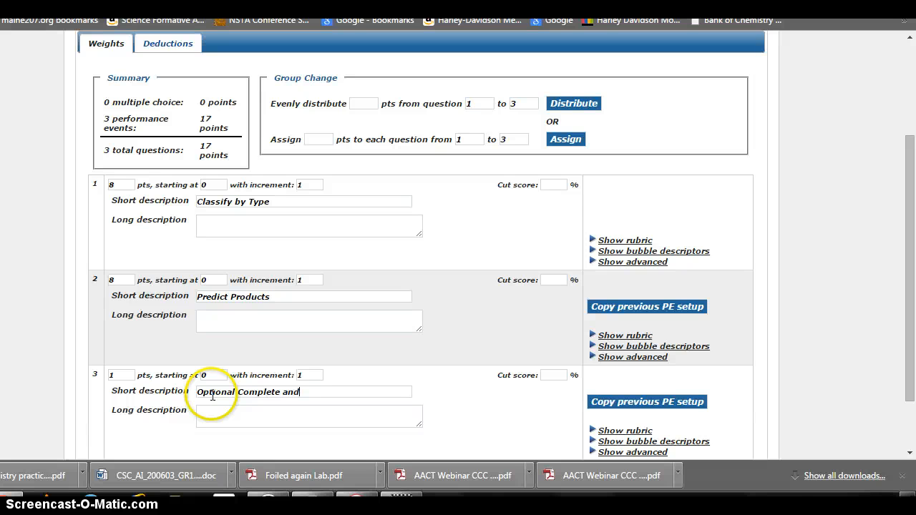
text( Net-IOnic)
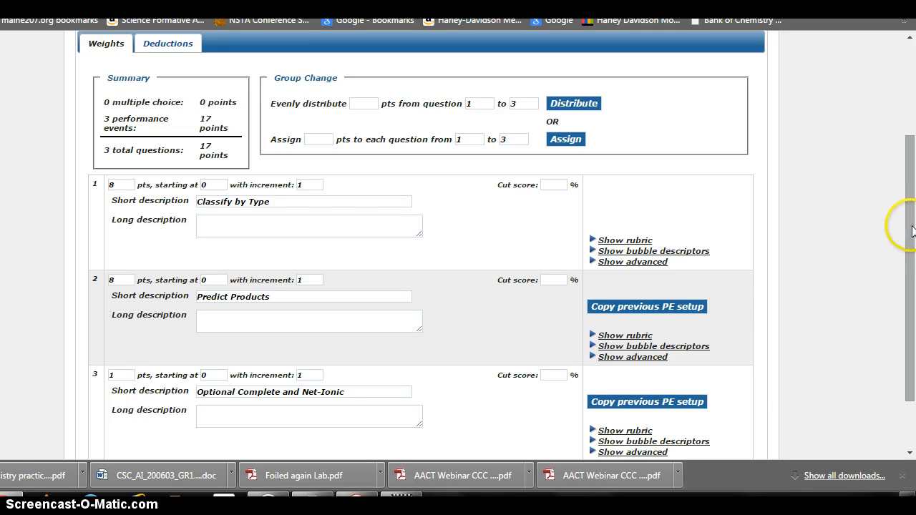
drag(906, 227, 912, 275)
click(748, 408)
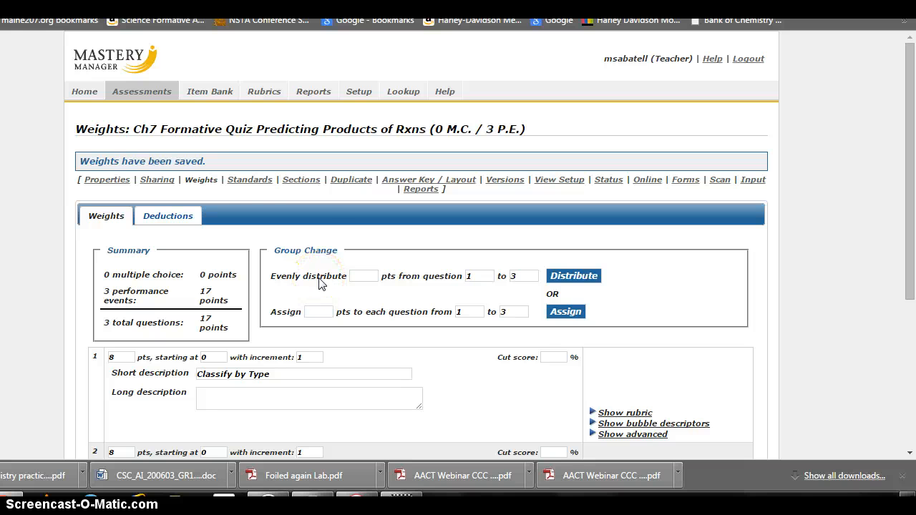
Open the custom cut scores for the standard set Local Goals - Chemistry II (East).
click(259, 184)
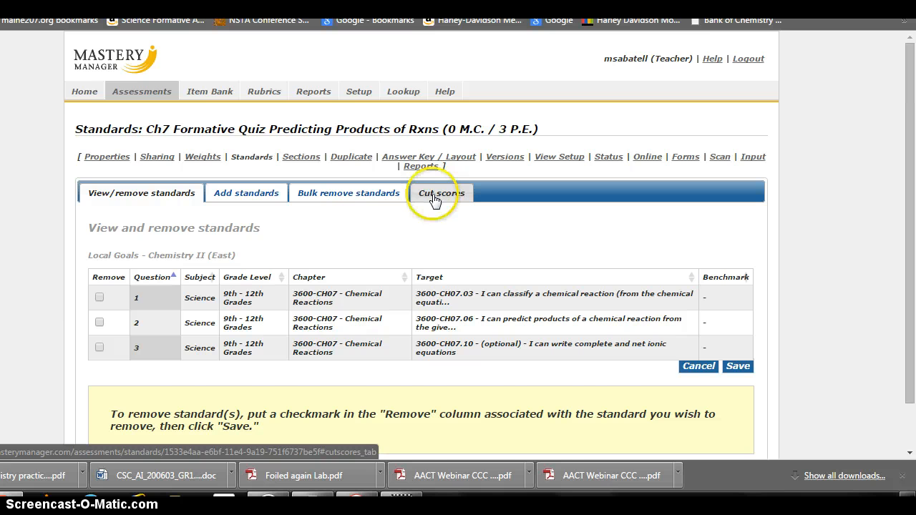
click(434, 197)
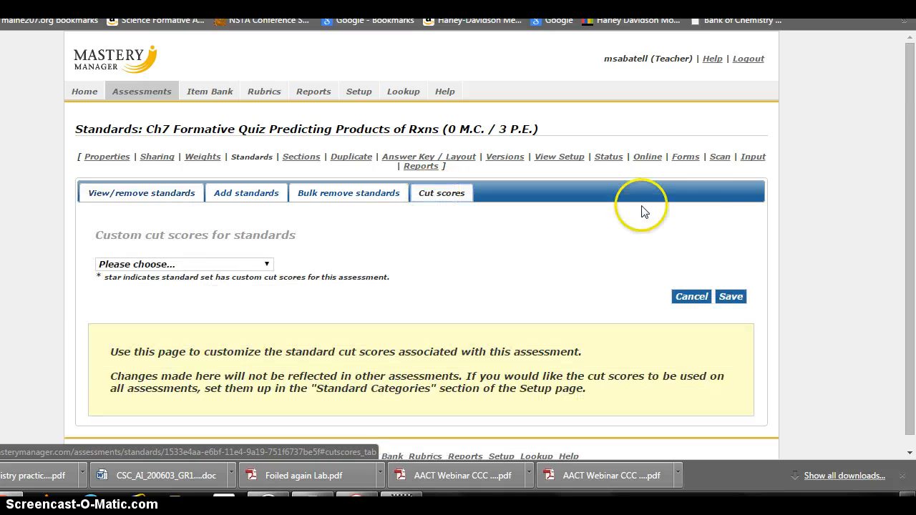
scroll(900, 134, down, 1)
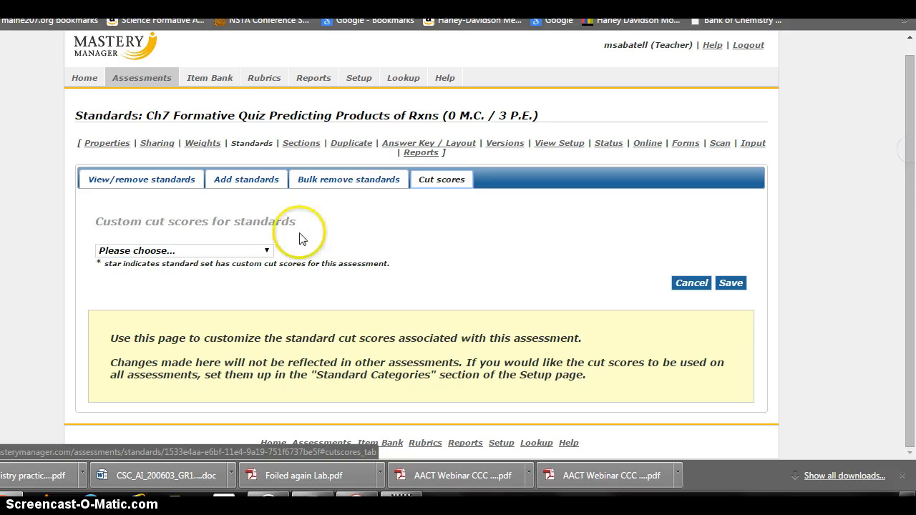
click(267, 251)
click(229, 274)
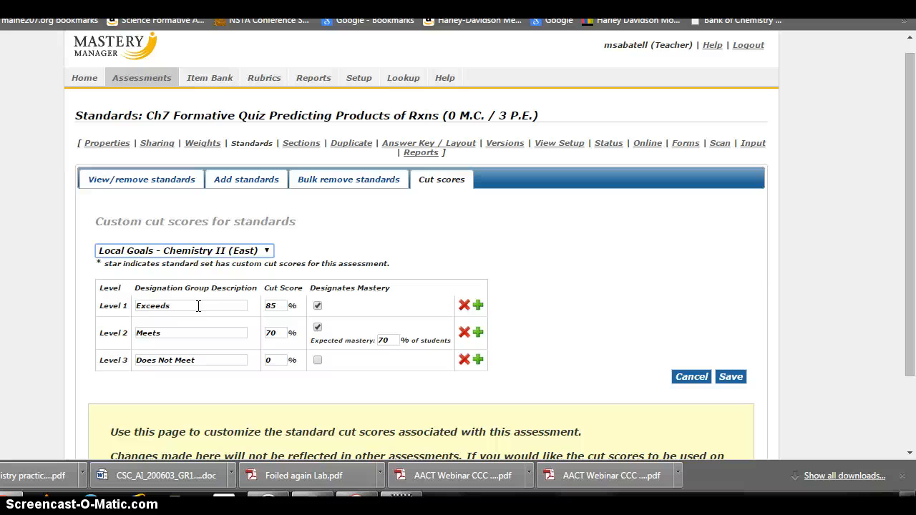
Set the cut scores to 87.5% for Exceeds and 75% for Meets, with expected mastery at 75% of students.
double_click(269, 306)
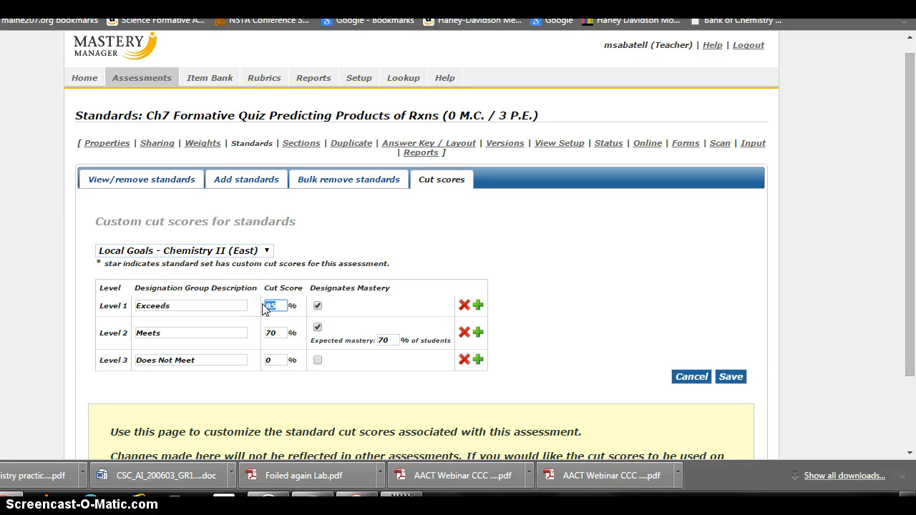
text(8)
double_click(269, 332)
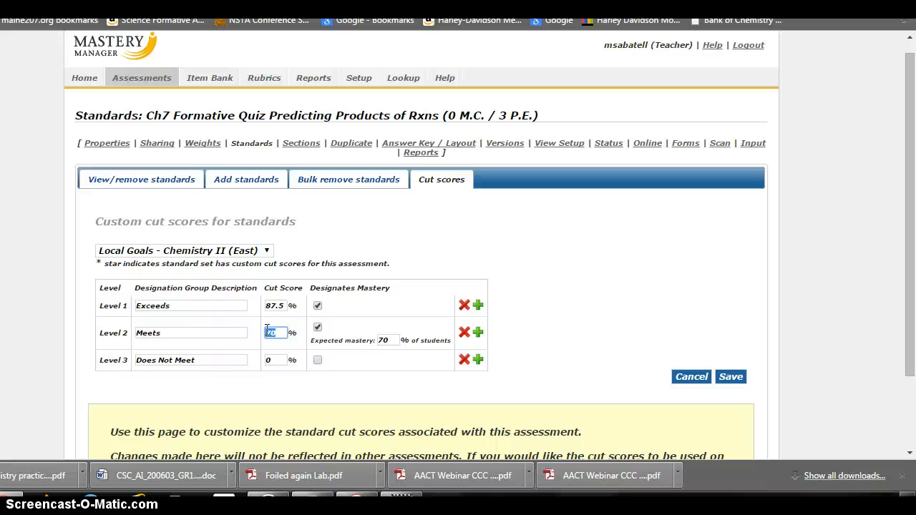
text(75)
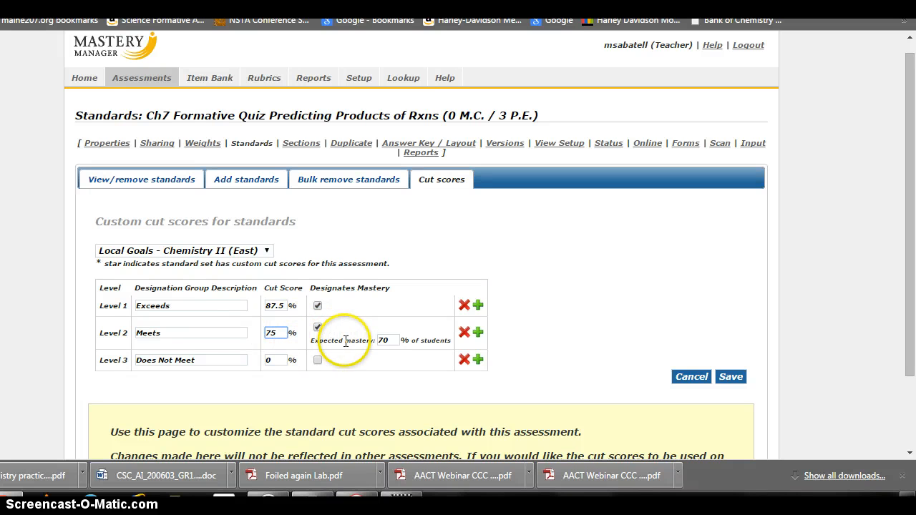
double_click(384, 339)
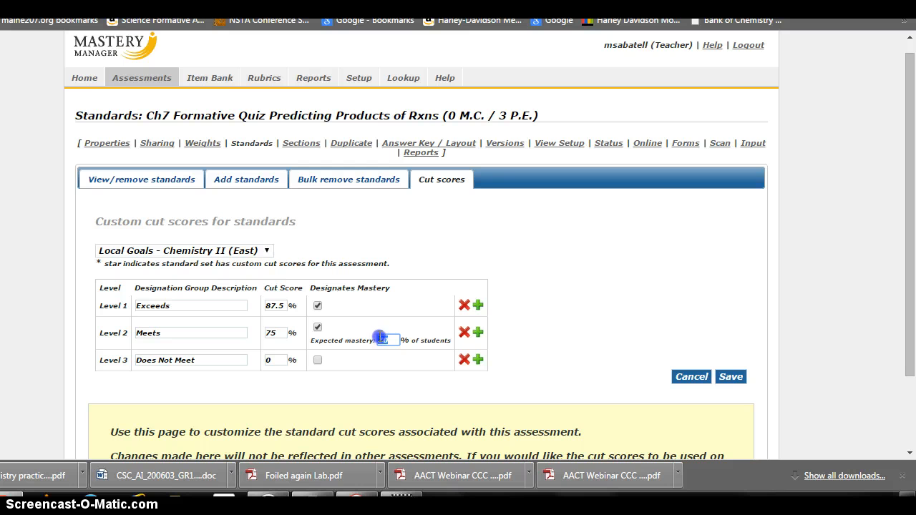
text(75)
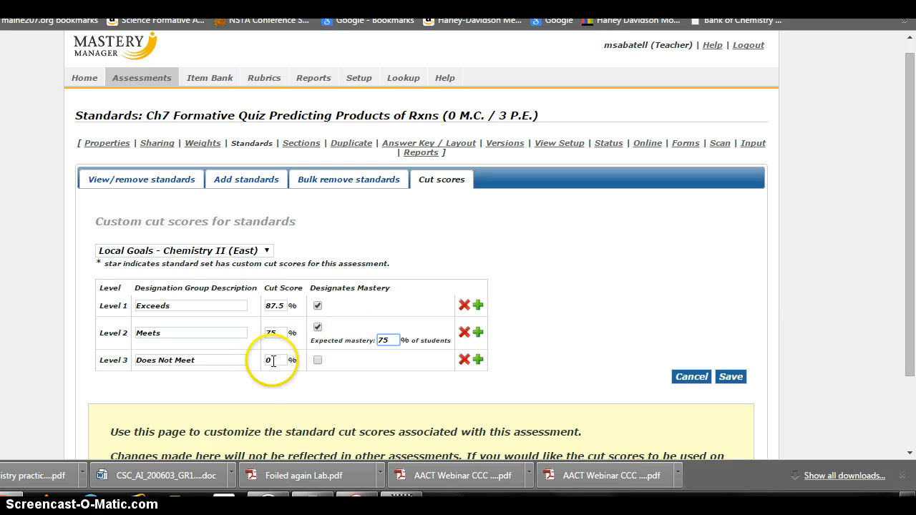
Rename the Level 3 designation group "Almost There" and set its cut score to 62.5%.
drag(197, 360, 122, 357)
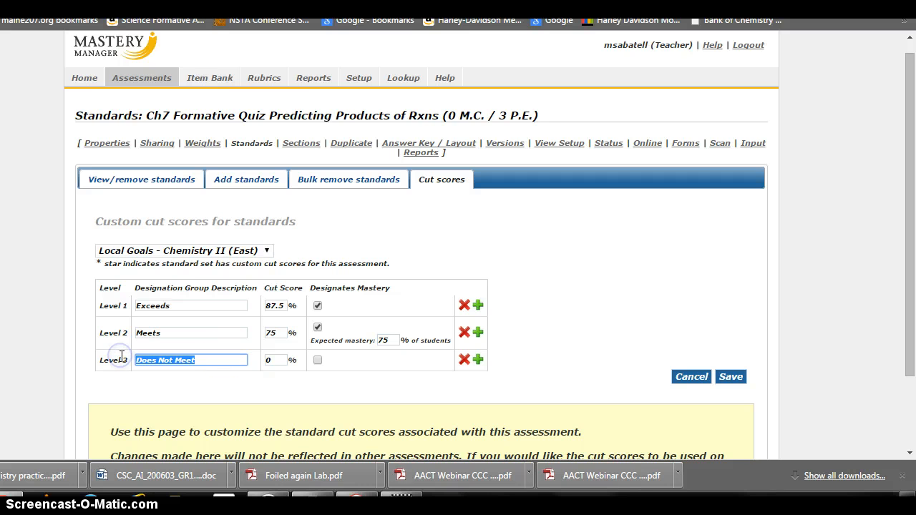
text(Alm)
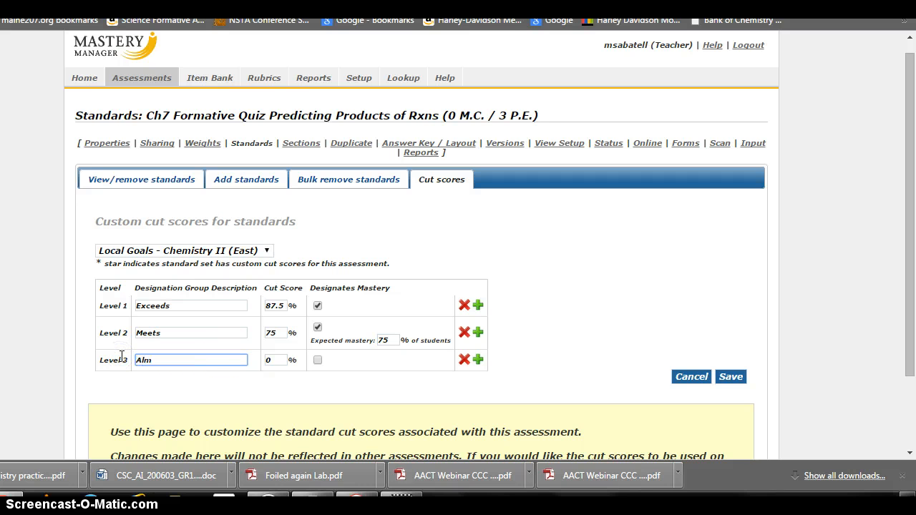
text(ost There)
click(269, 361)
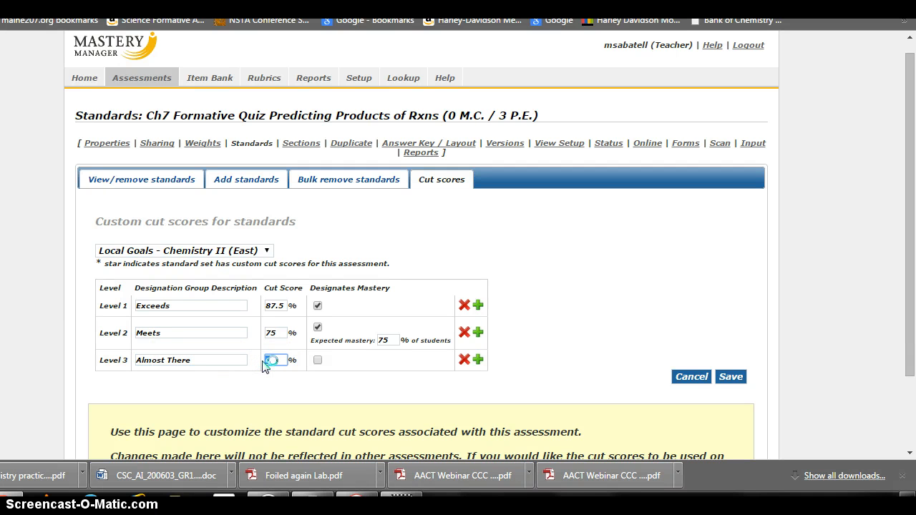
text(62.5)
Add a Level 4 designation group "Does not Meet" with a 50% cut score and save the custom cut scores.
click(478, 364)
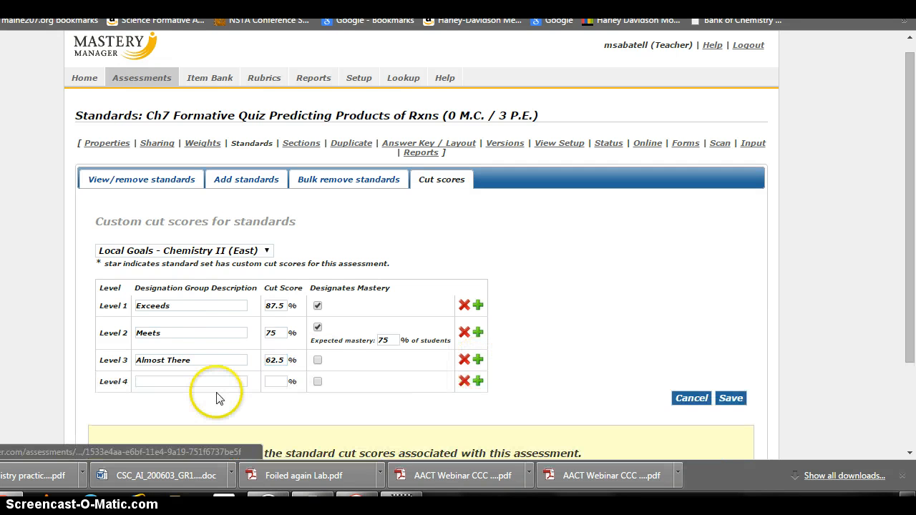
click(174, 381)
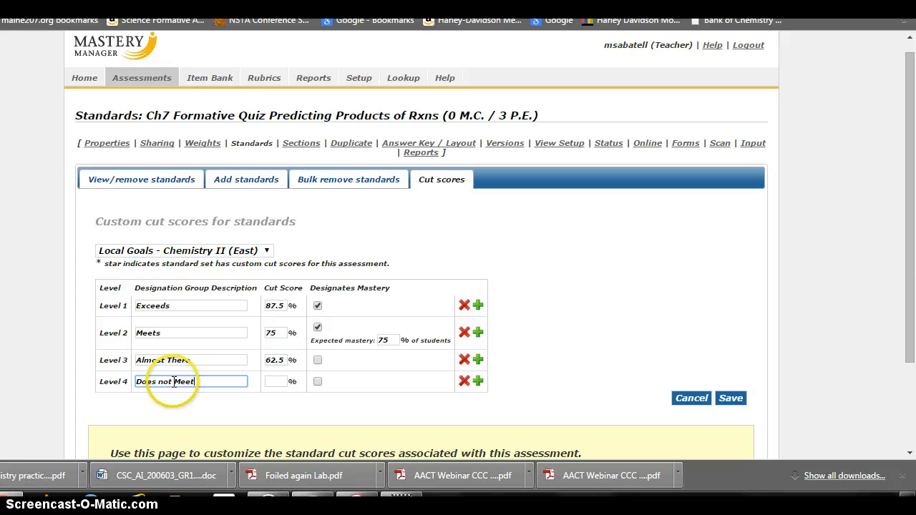
text(Does not Meet)
click(271, 381)
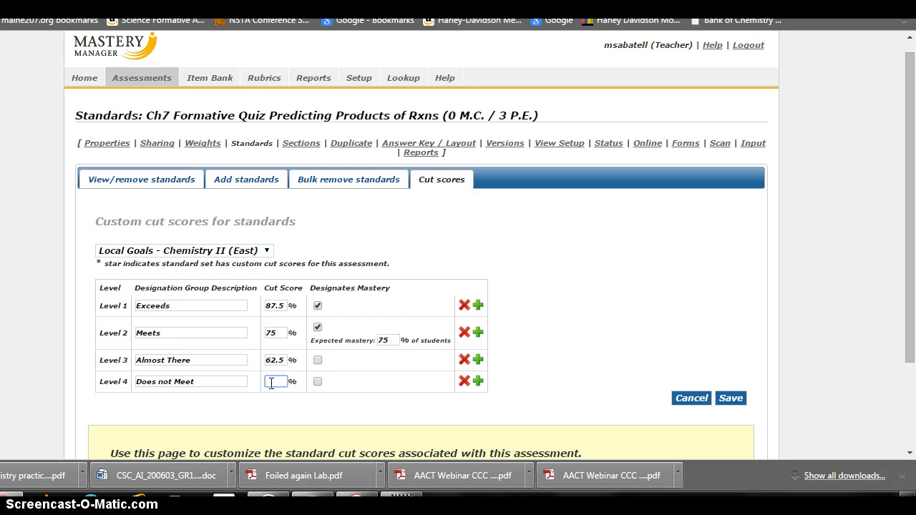
text(50)
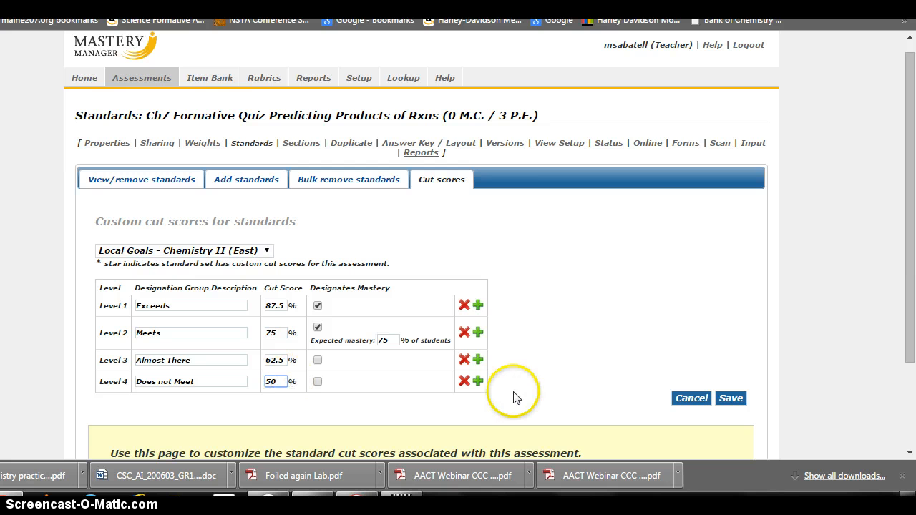
click(731, 398)
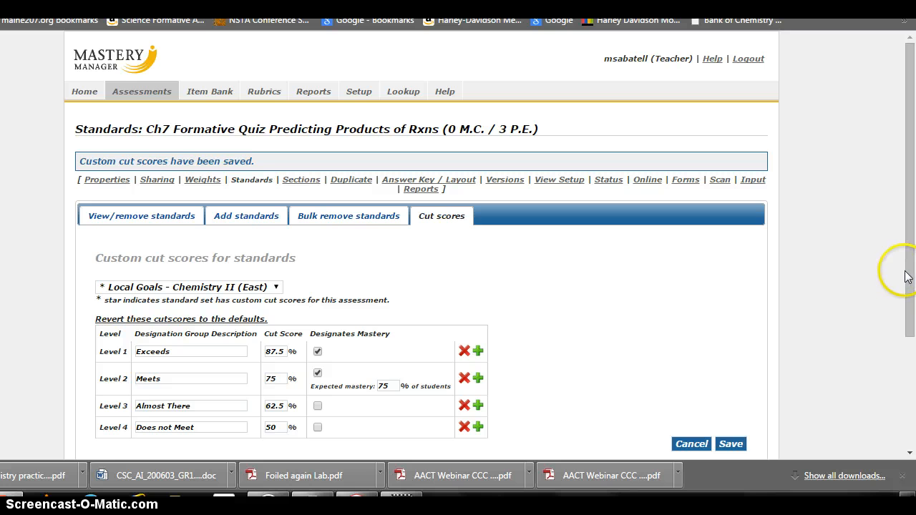
Open score input for the Chemistry 2 course section E:MS:S2:1A-2A and show the maximum weights for all students.
drag(910, 279, 912, 316)
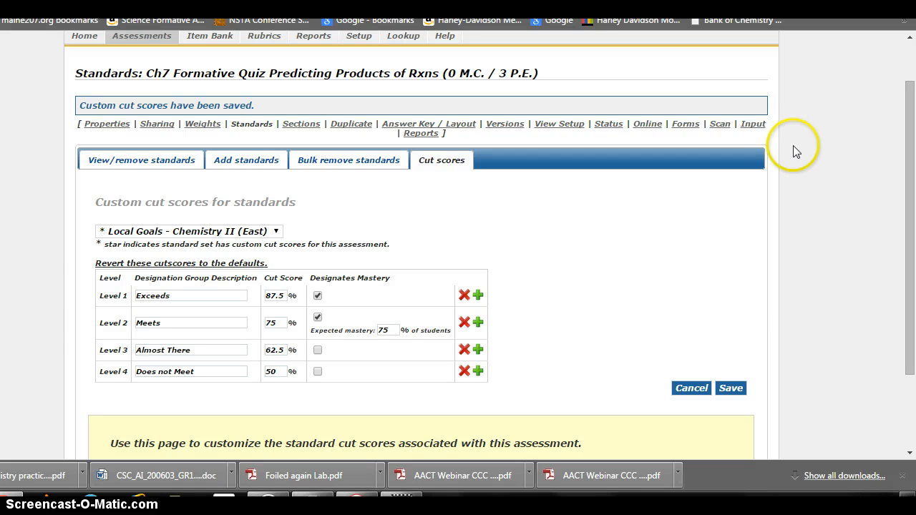
click(762, 127)
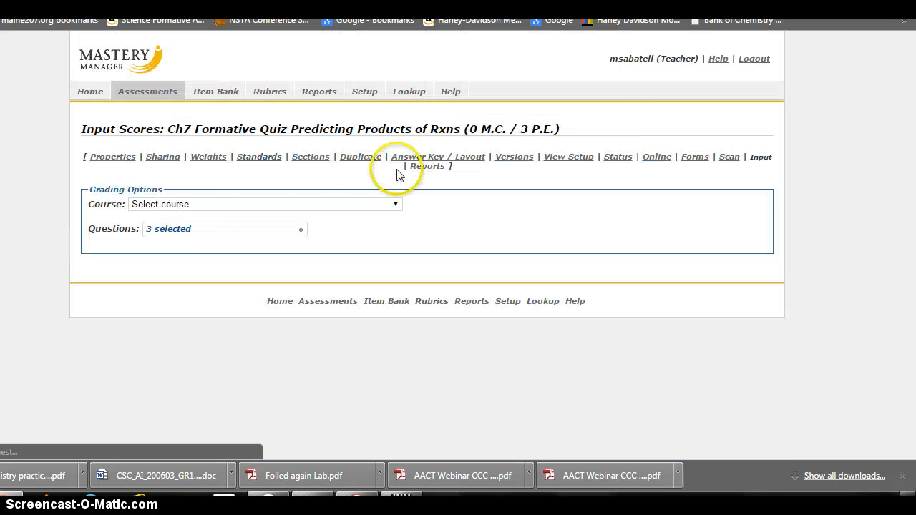
click(183, 206)
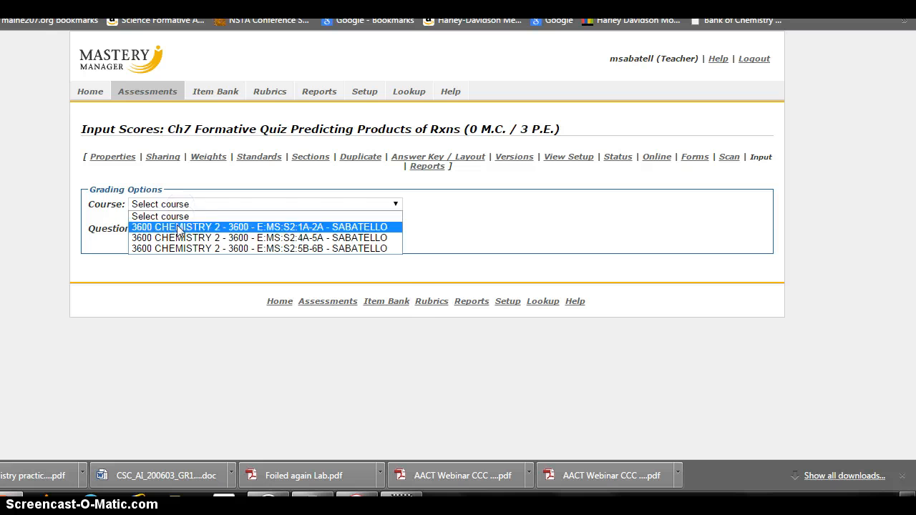
click(182, 227)
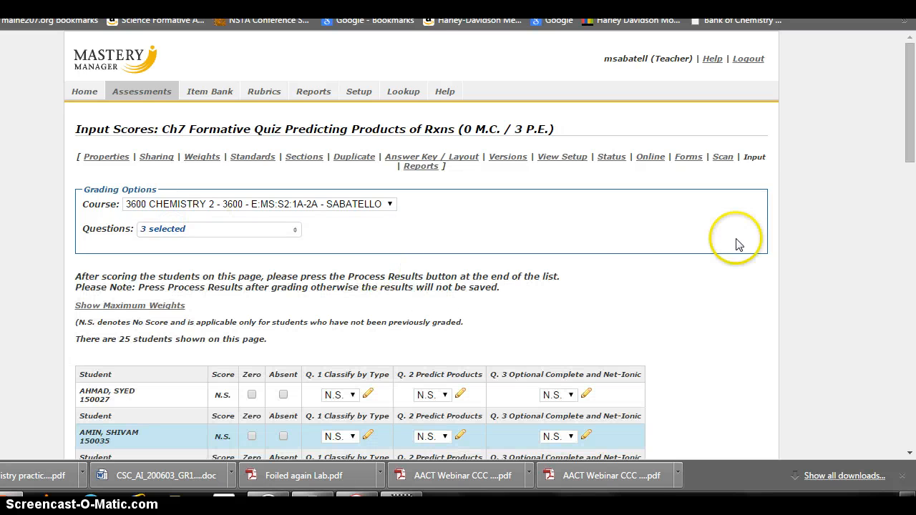
drag(910, 107, 910, 129)
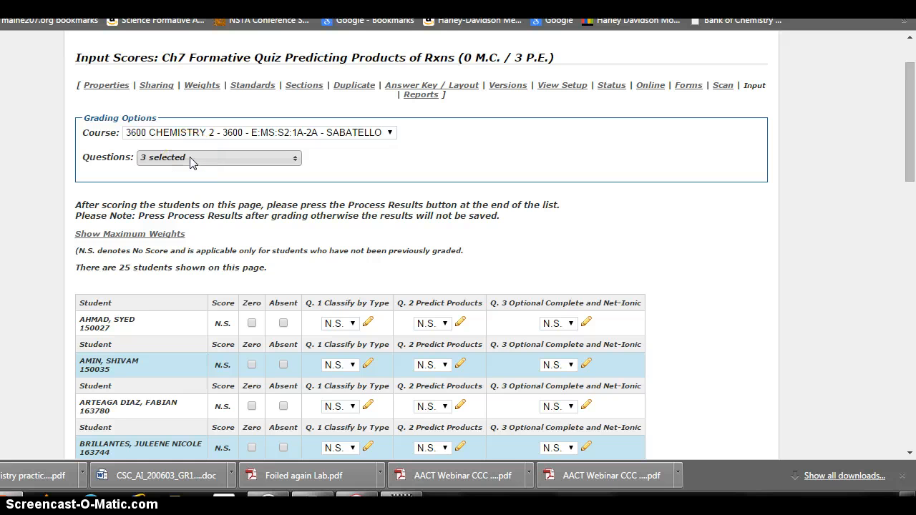
click(113, 238)
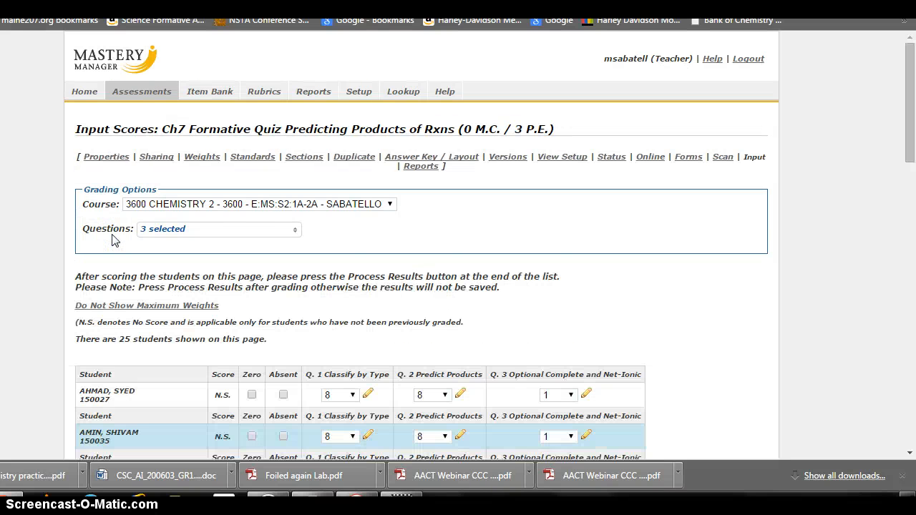
Set the first student's Classify by Type score to 6 and look at the feedback box for that question.
drag(912, 116, 913, 156)
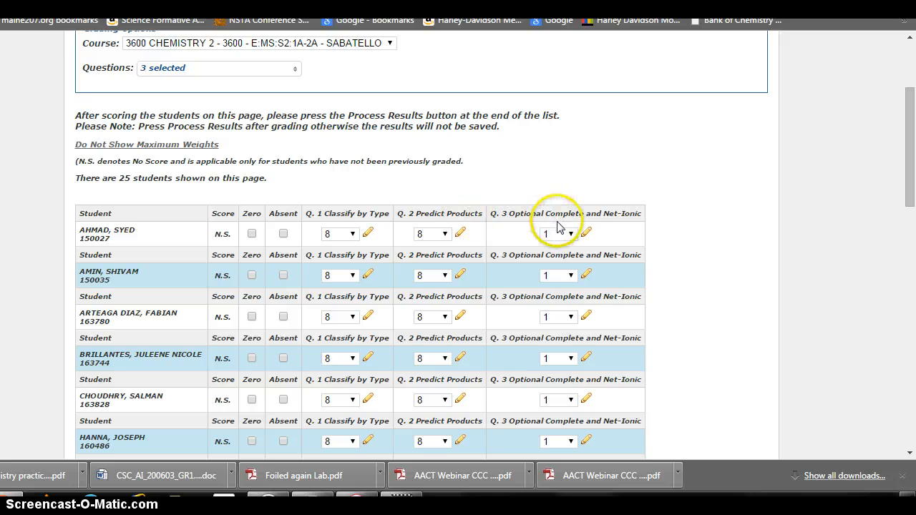
click(352, 237)
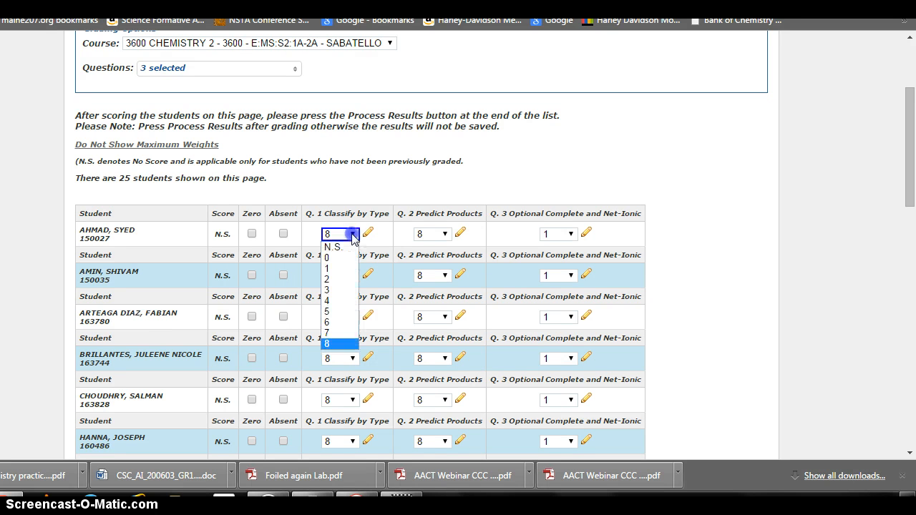
click(336, 322)
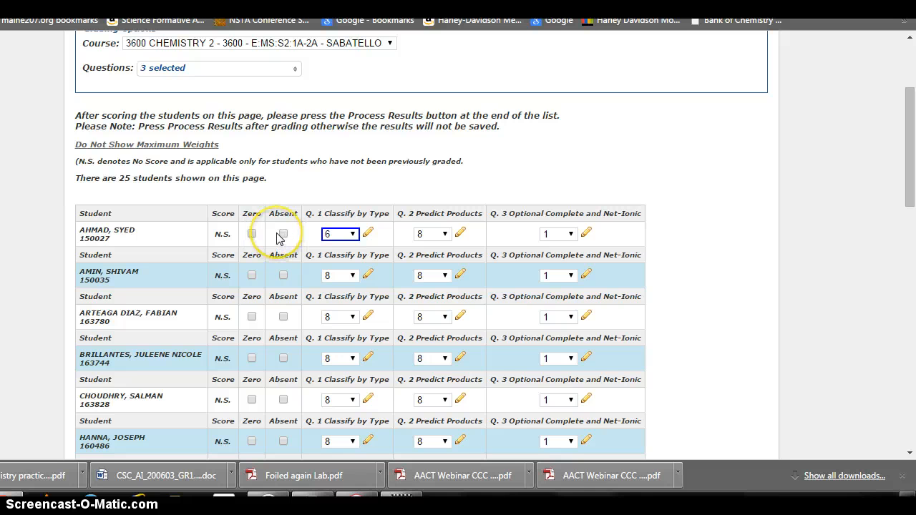
click(367, 233)
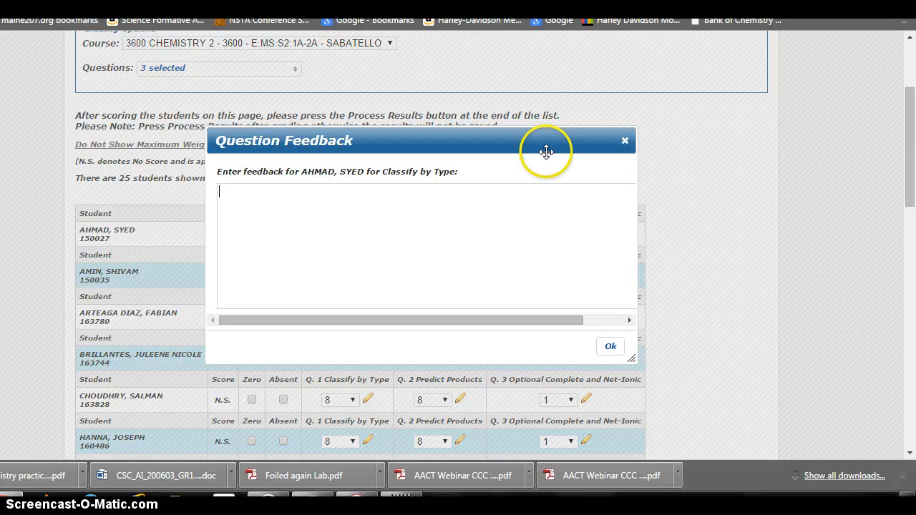
click(624, 141)
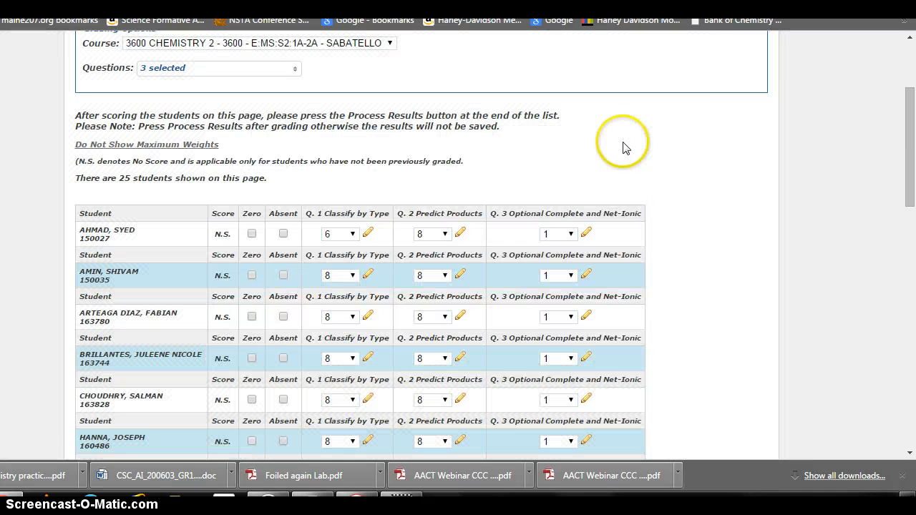
Set the first student's Classify by Type score to 8 and process the results for the whole section.
drag(911, 147, 912, 392)
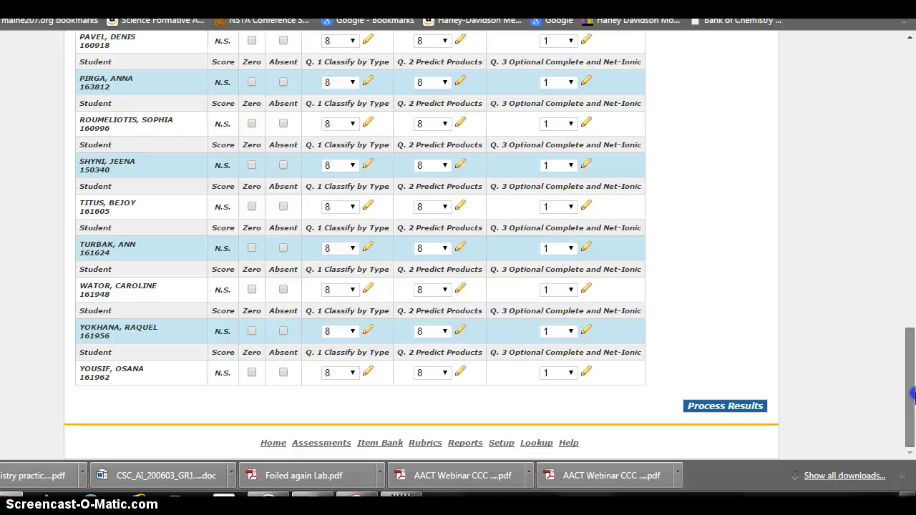
drag(913, 393, 879, 177)
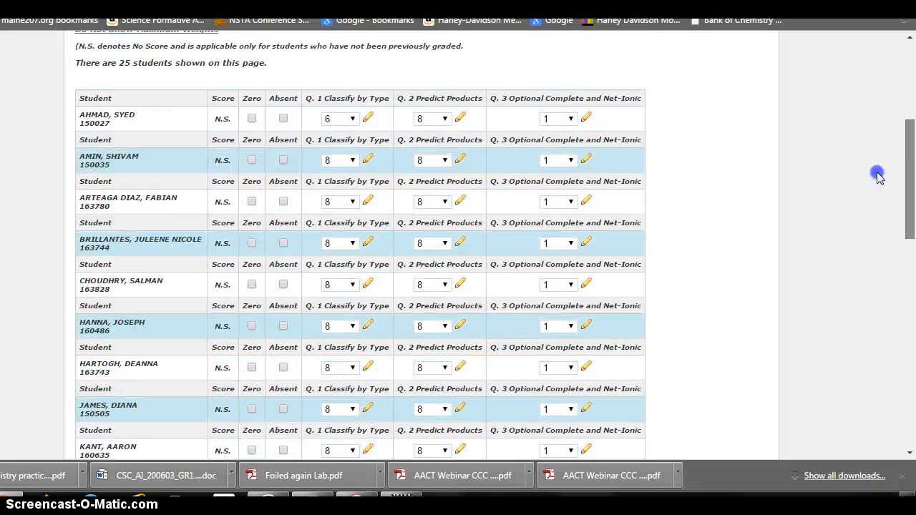
click(350, 119)
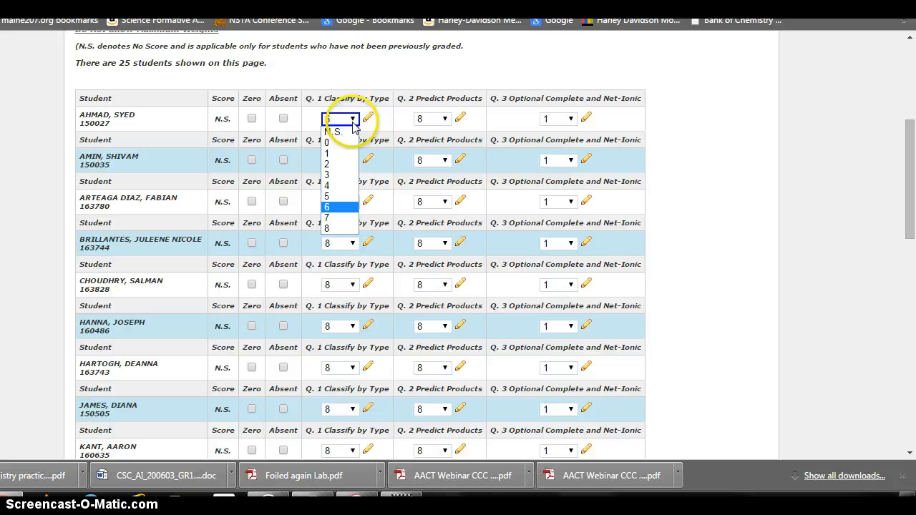
click(332, 228)
drag(906, 175, 906, 382)
click(751, 405)
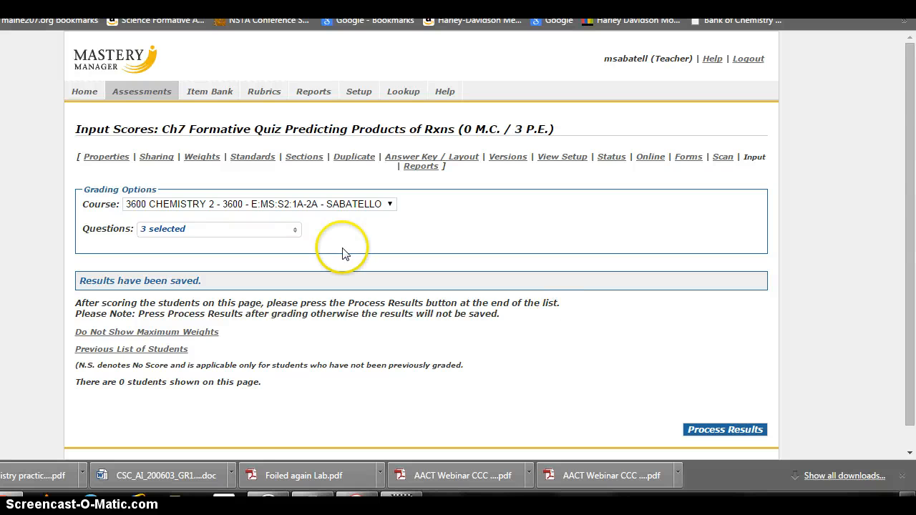
Open the student status page of the Chemical Rxns Form 1 assessment.
click(91, 96)
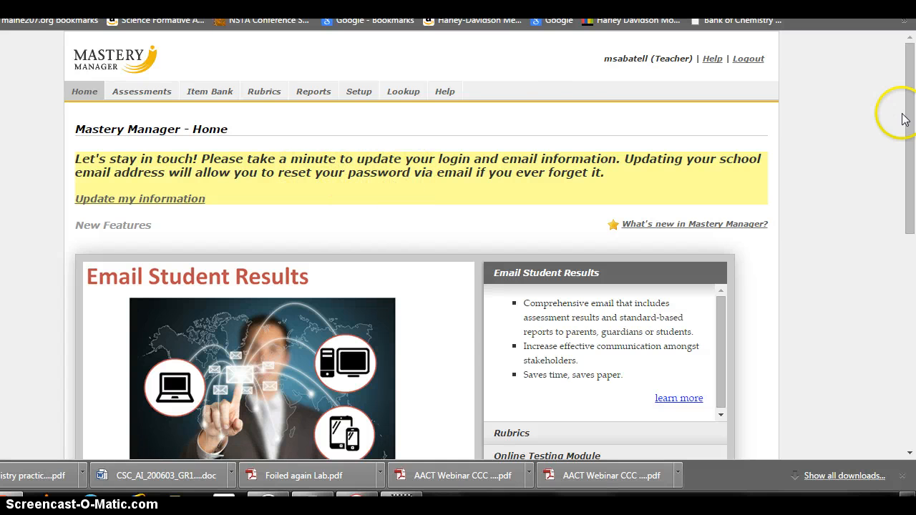
click(138, 97)
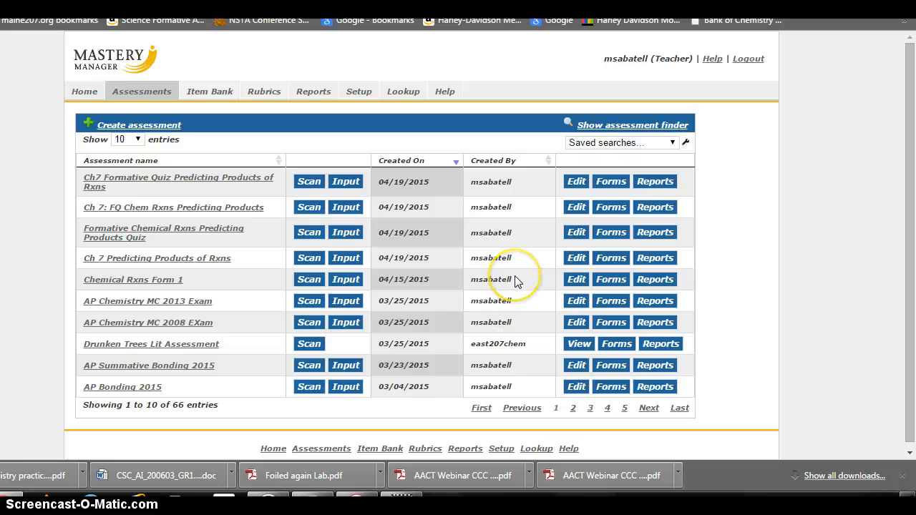
click(575, 282)
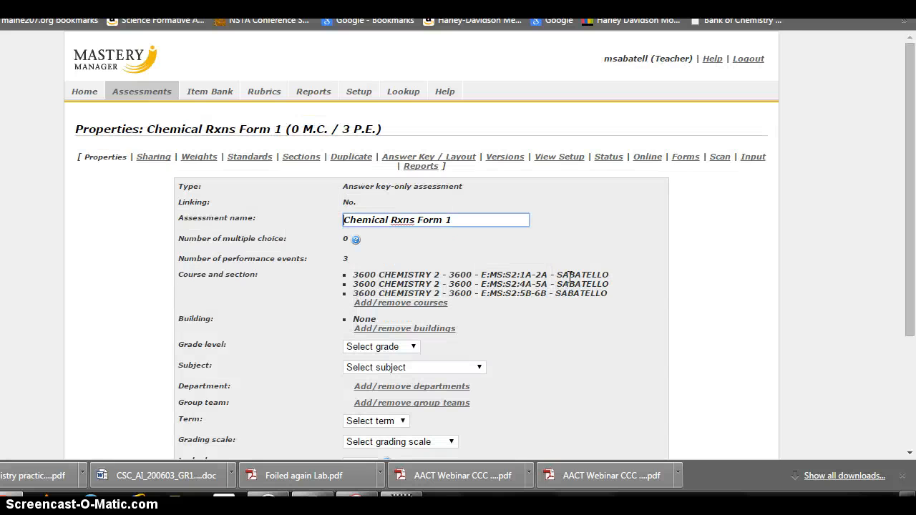
click(609, 157)
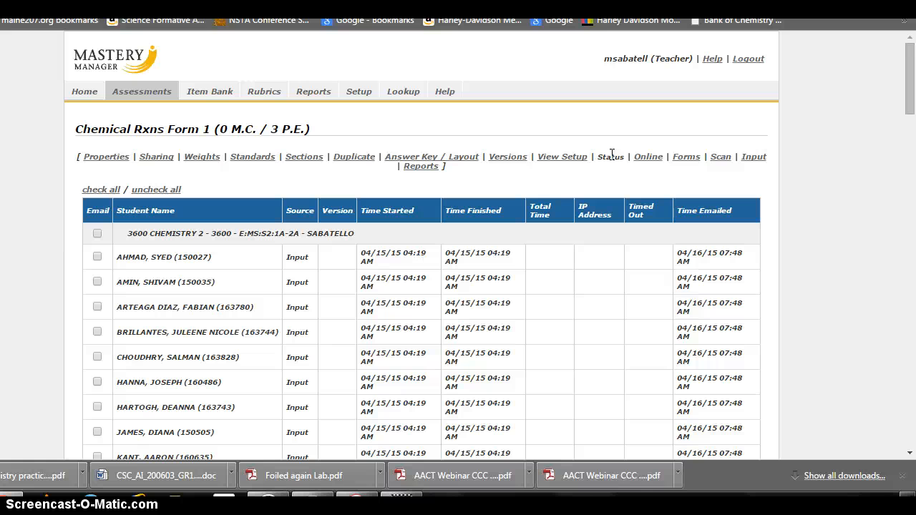
Mark all students in Chemical Rxns Form 1 for emailing, and clear the whole selection again.
drag(907, 106, 908, 121)
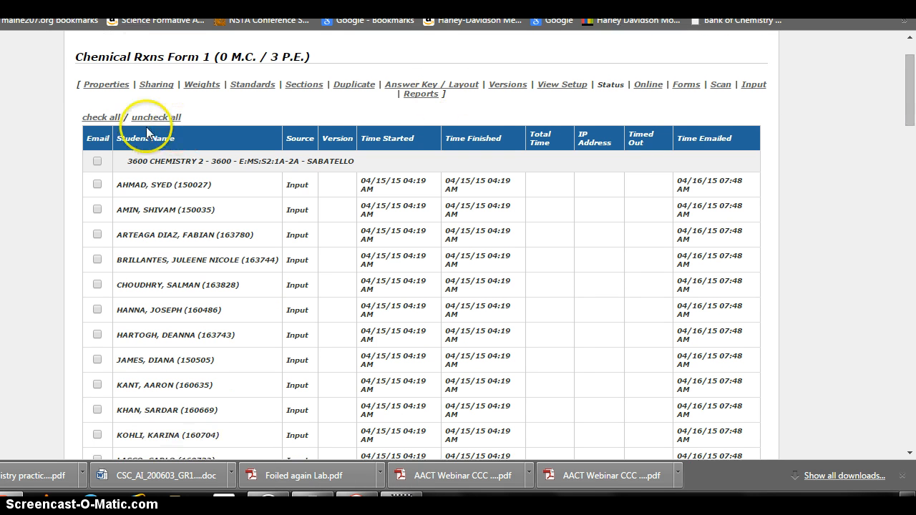
click(100, 117)
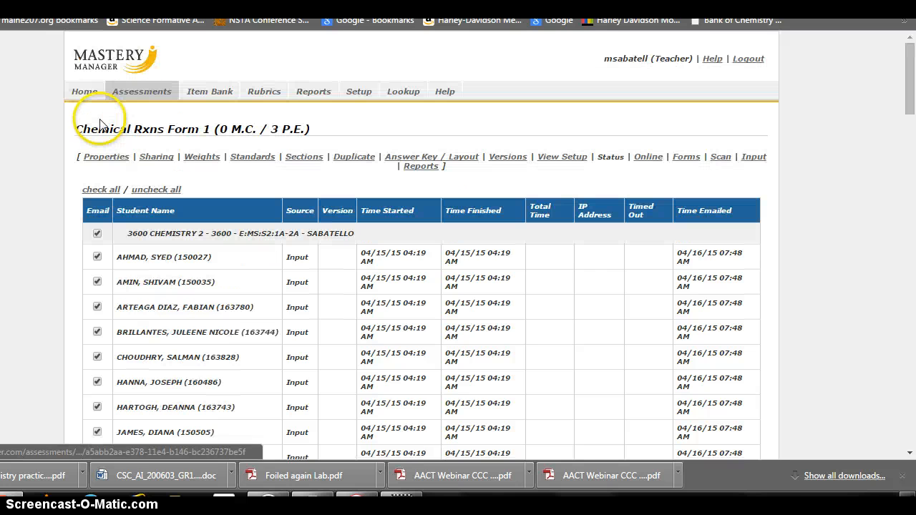
mouse_move(907, 72)
mouse_down()
mouse_move(912, 389)
mouse_move(910, 68)
mouse_up()
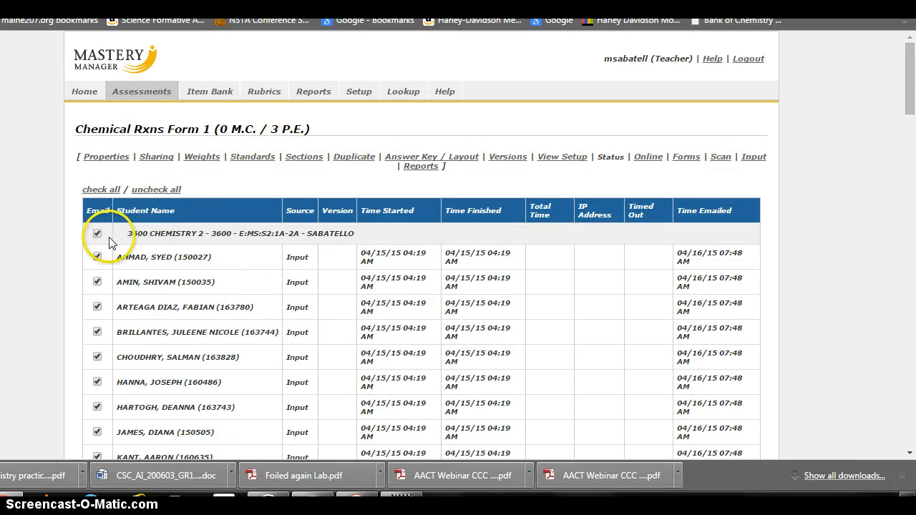
click(143, 190)
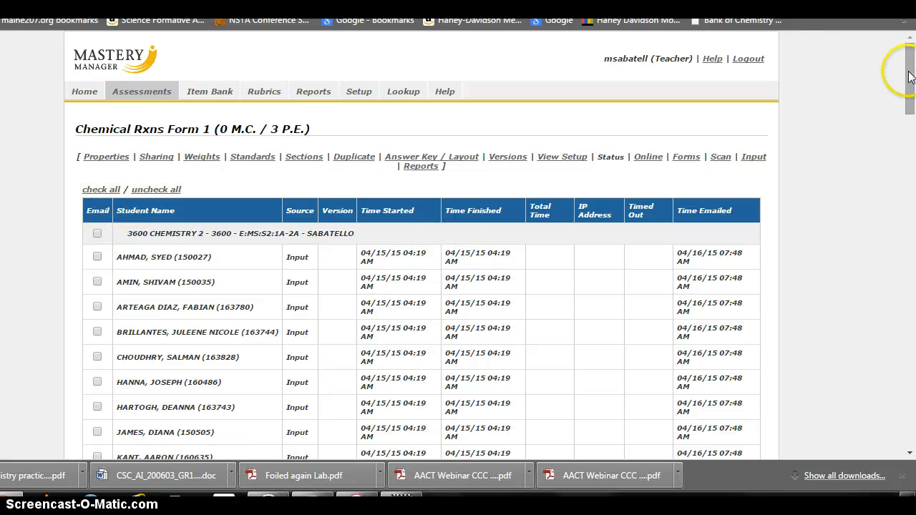
Mark only the fourth student for emailing and include students that have already received an email for this assessment.
drag(907, 66, 913, 99)
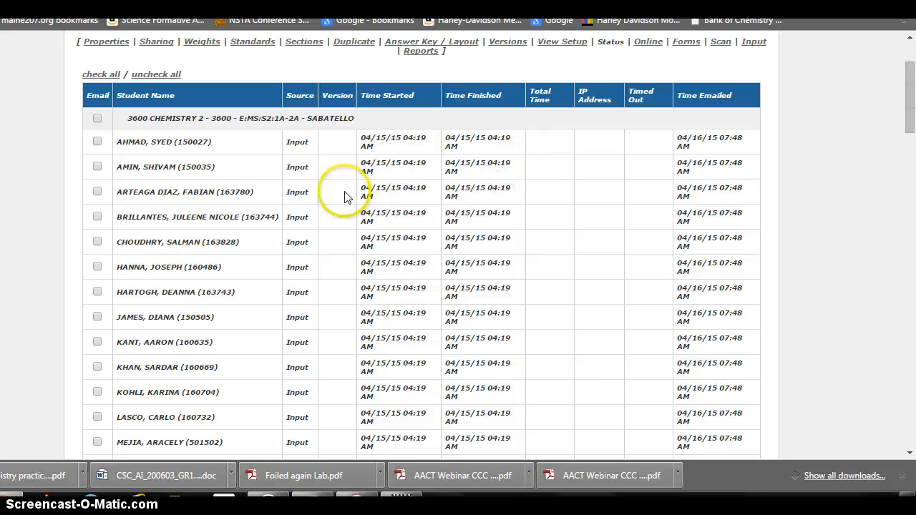
click(97, 218)
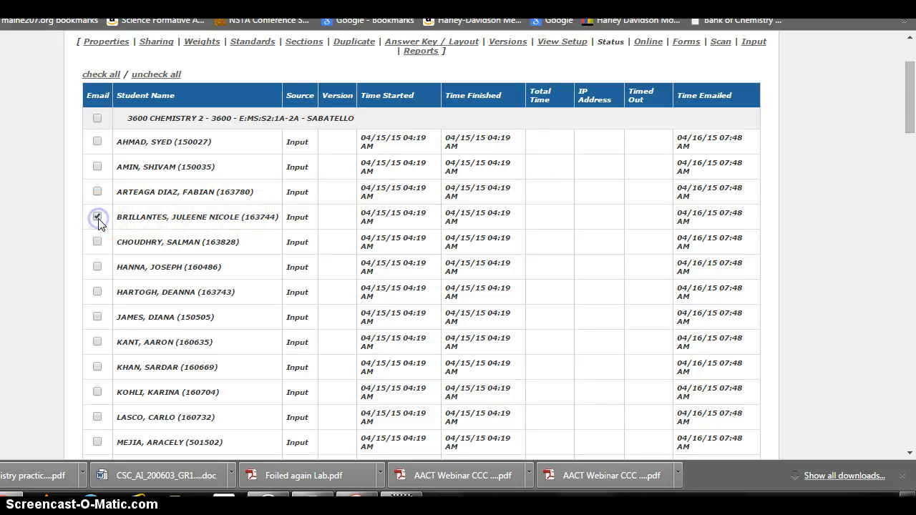
drag(906, 102, 914, 406)
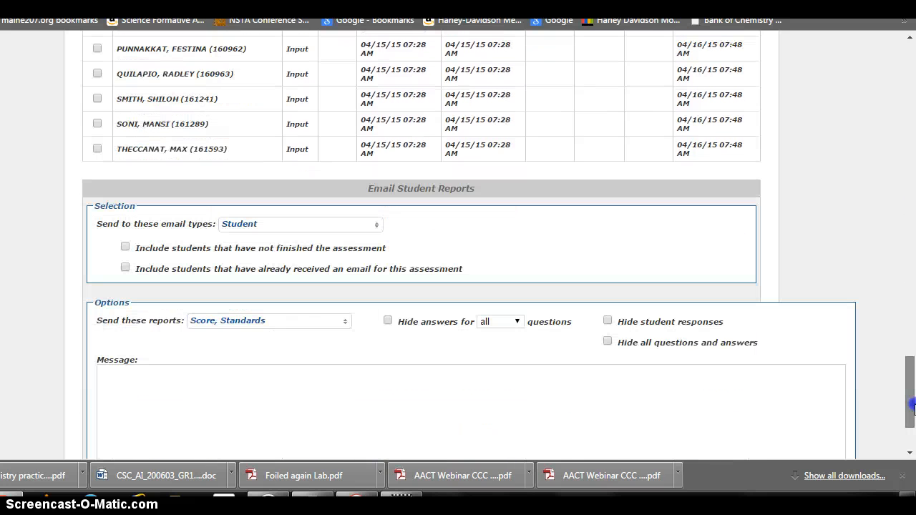
click(262, 227)
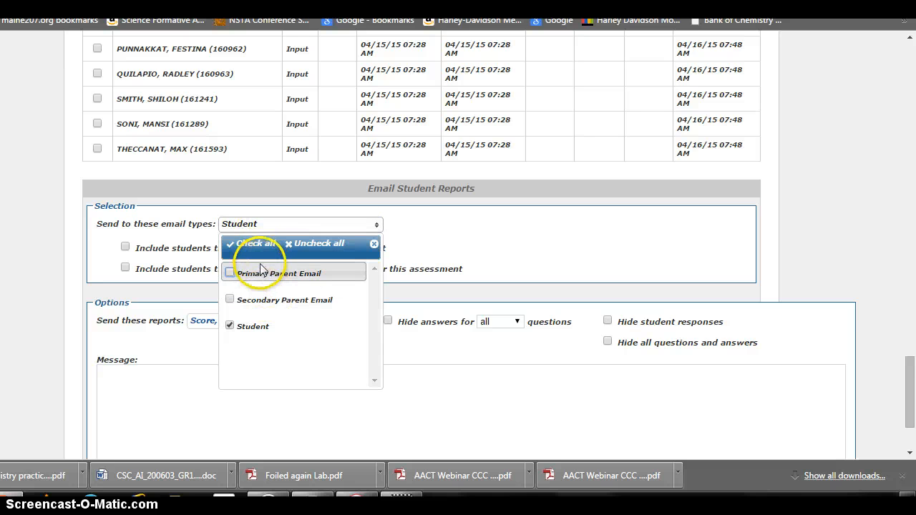
click(270, 225)
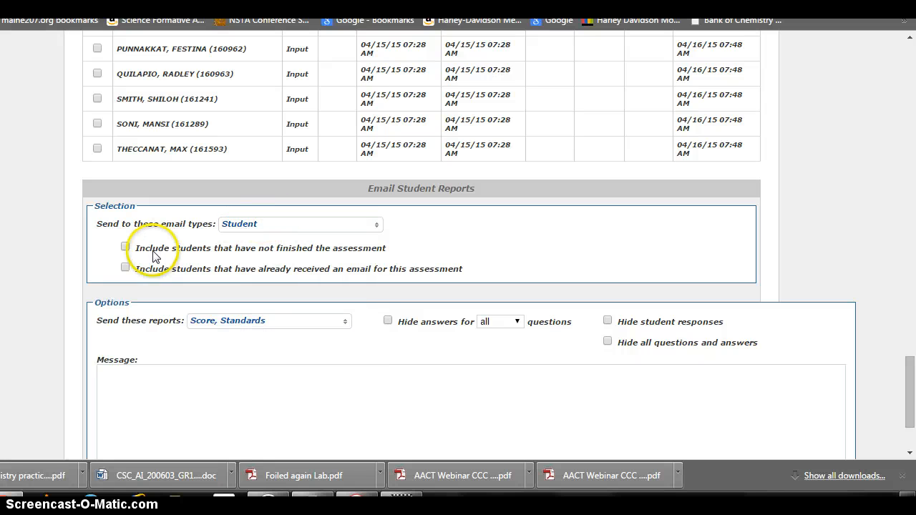
click(126, 269)
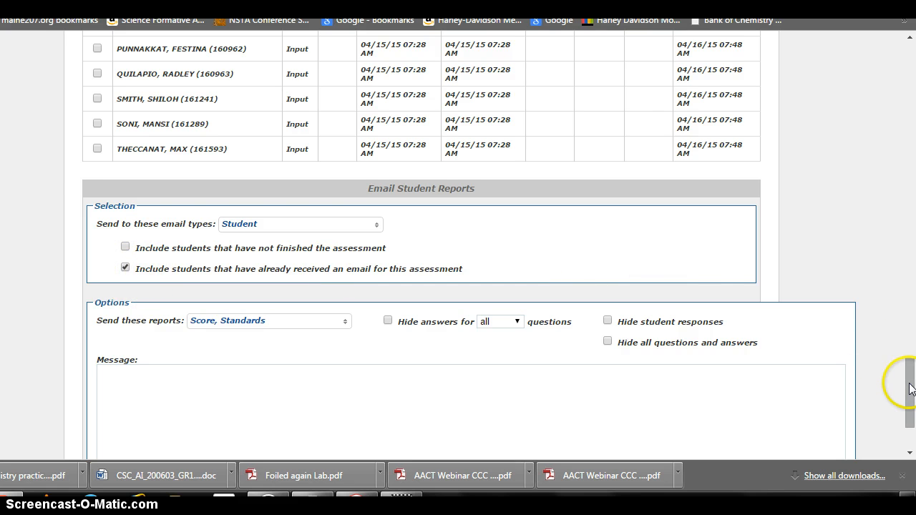
Email the Score and Standards reports with the message "Hi ! This is just a demonstration, you already received this." and the teacher's sign-off.
drag(908, 380, 909, 393)
click(333, 255)
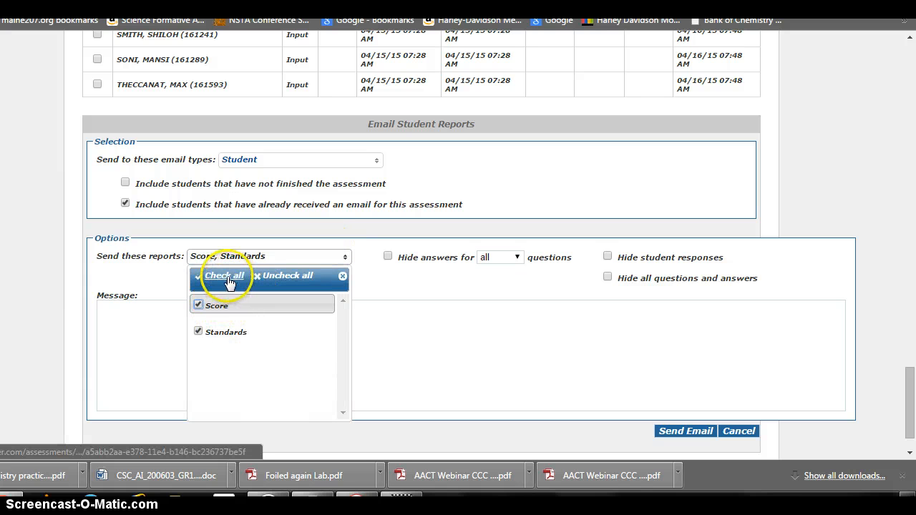
click(142, 315)
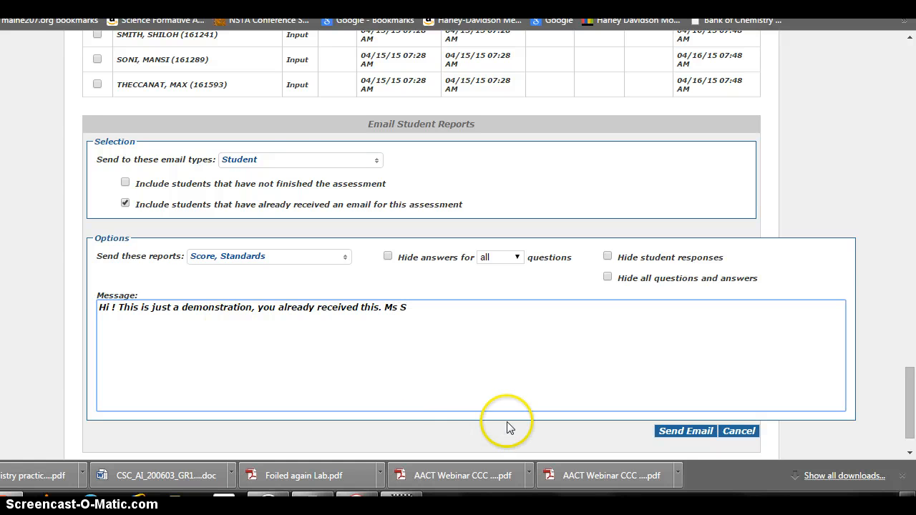
click(667, 435)
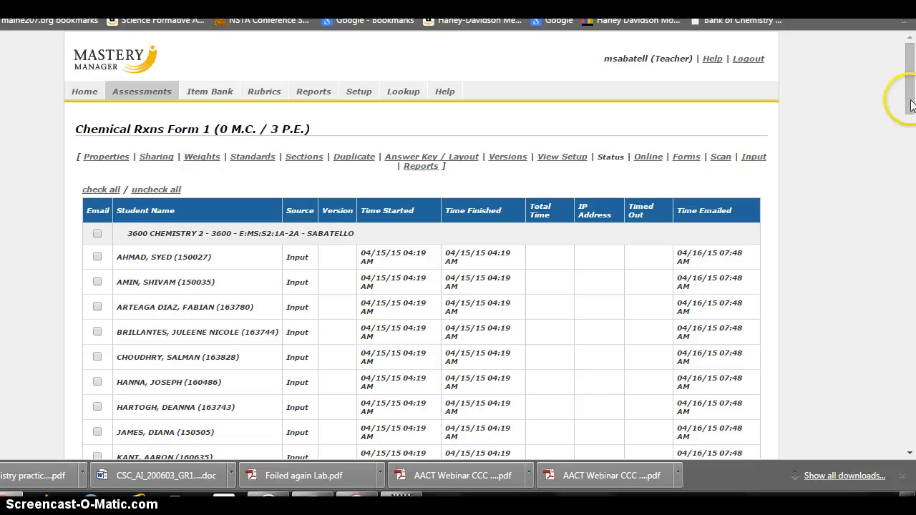
drag(911, 97, 911, 116)
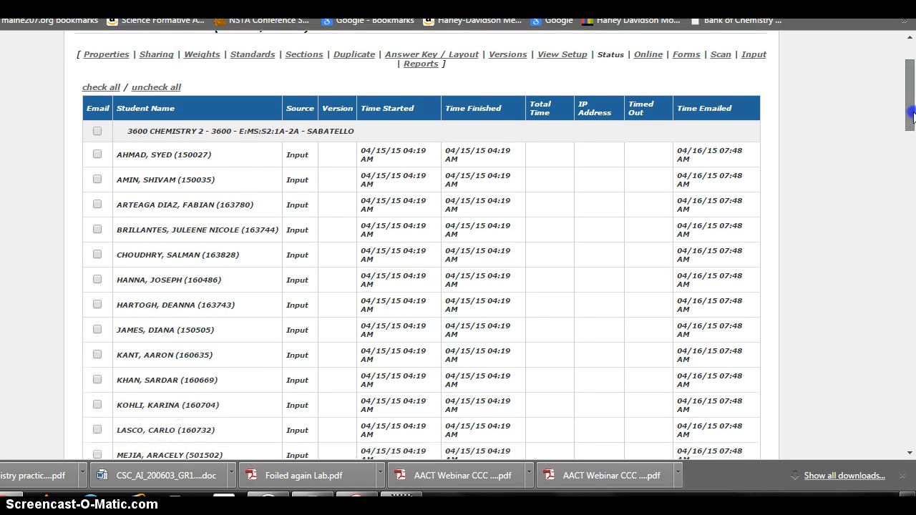
drag(912, 114, 910, 95)
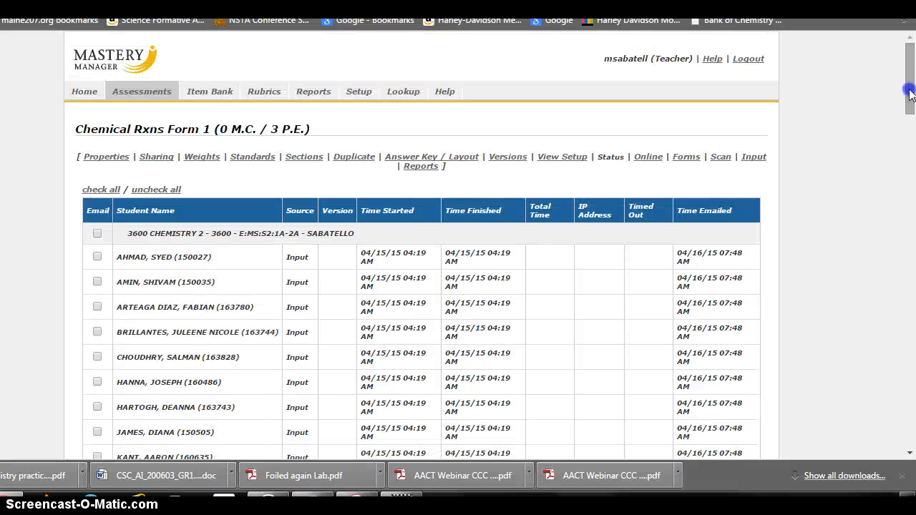